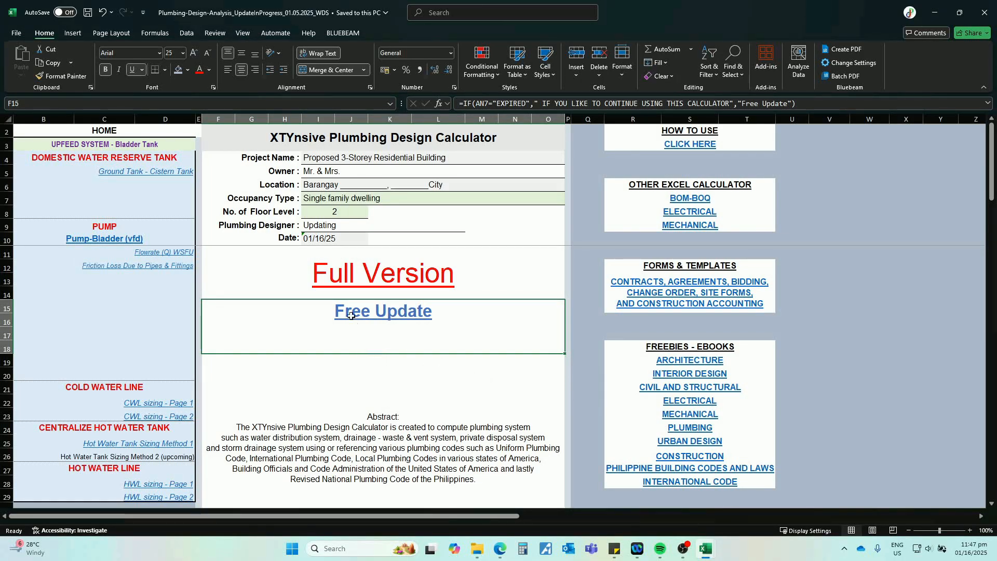
- Review the home sheets of the WDS, DWV and storm drainage calculator workbooks, and return to the WDS workbook
scroll(162, 304, "down", 3)
scroll(172, 317, "up", 3)
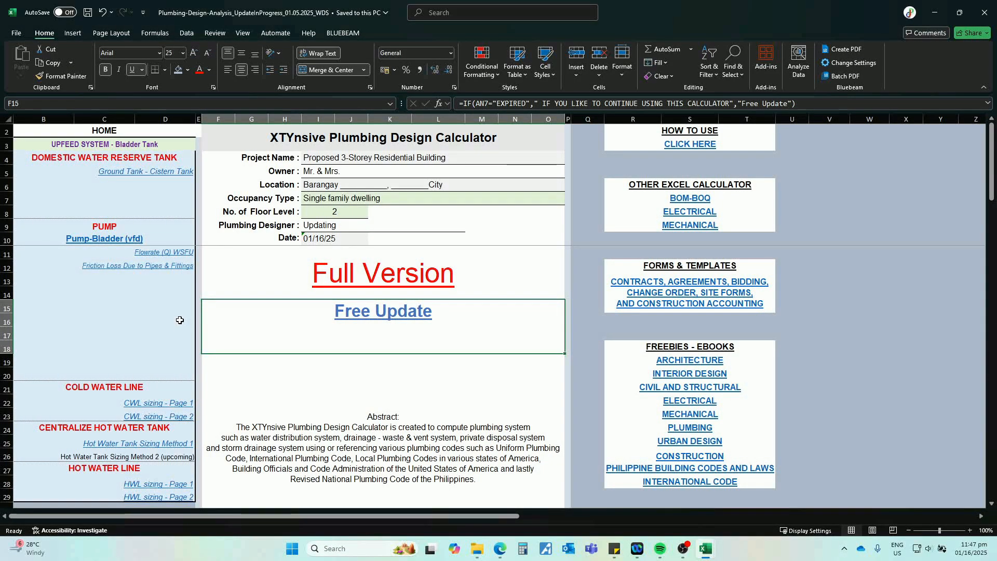
scroll(178, 313, "down", 3)
scroll(187, 307, "up", 2)
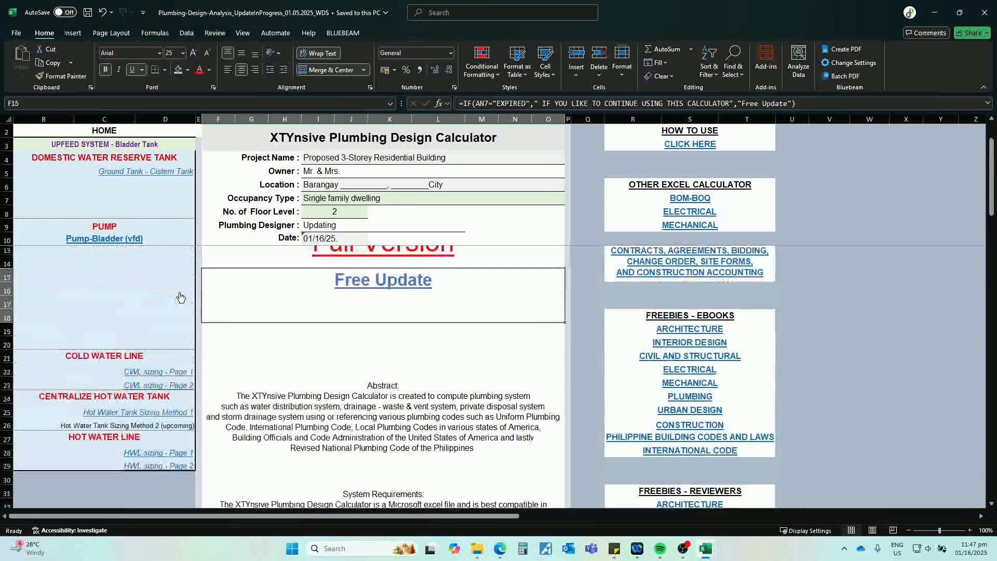
scroll(201, 294, "up", 1)
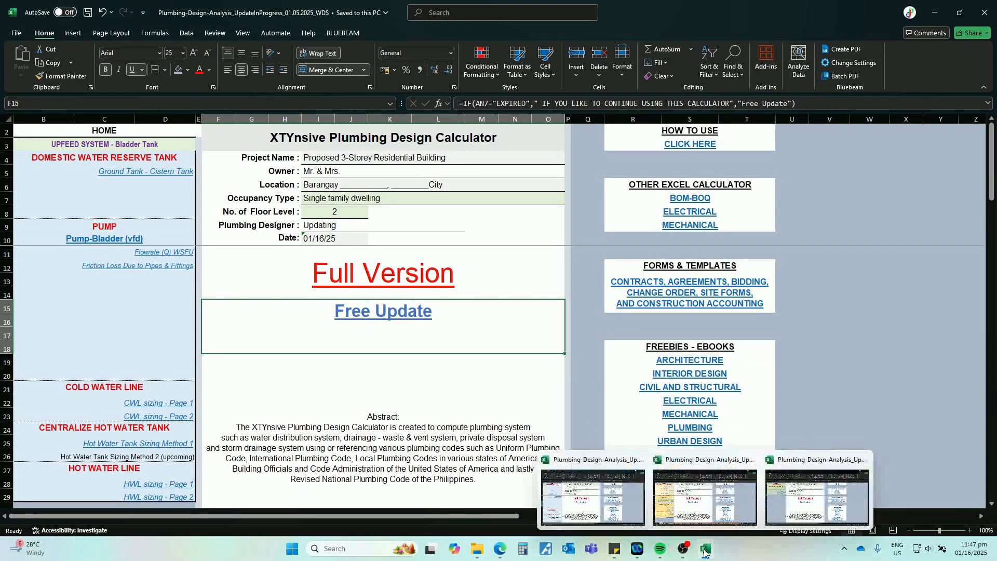
left_click(773, 499)
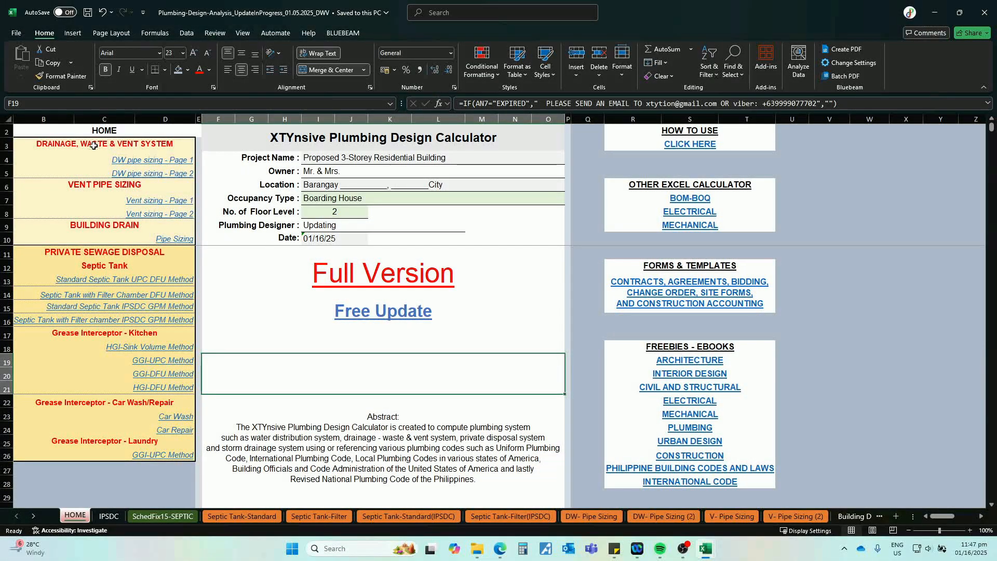
mouse_move(706, 548)
left_click(670, 498)
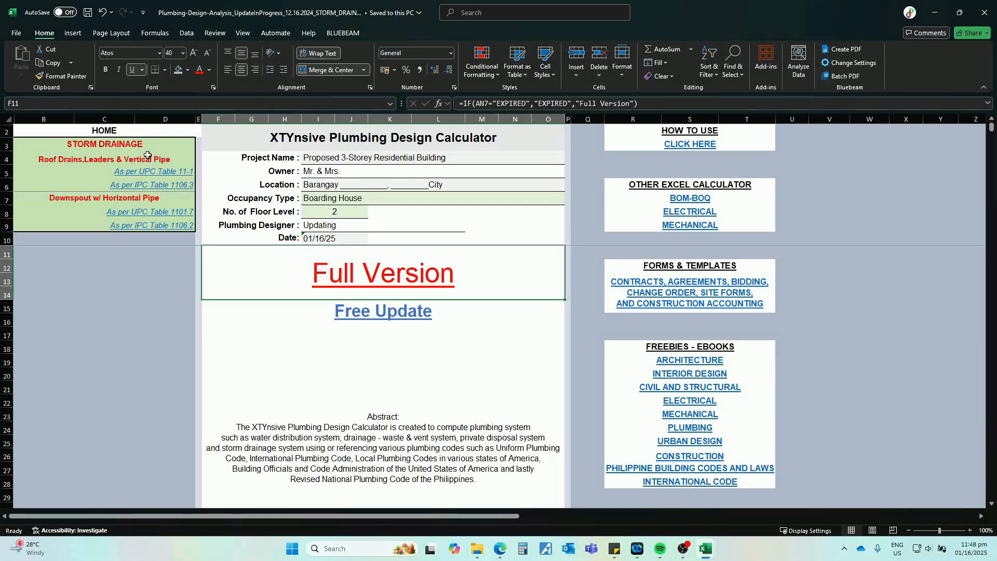
mouse_move(707, 550)
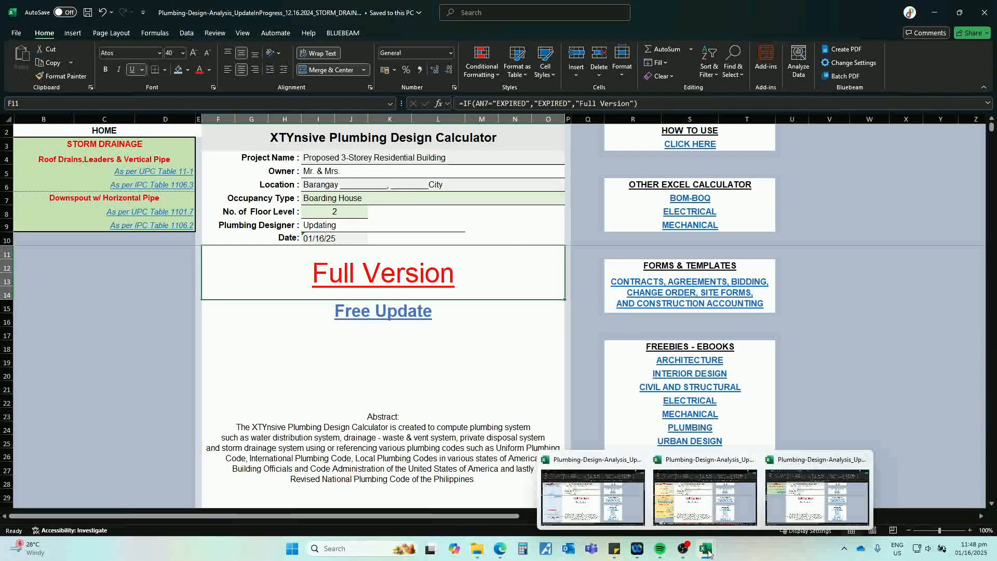
left_click(599, 507)
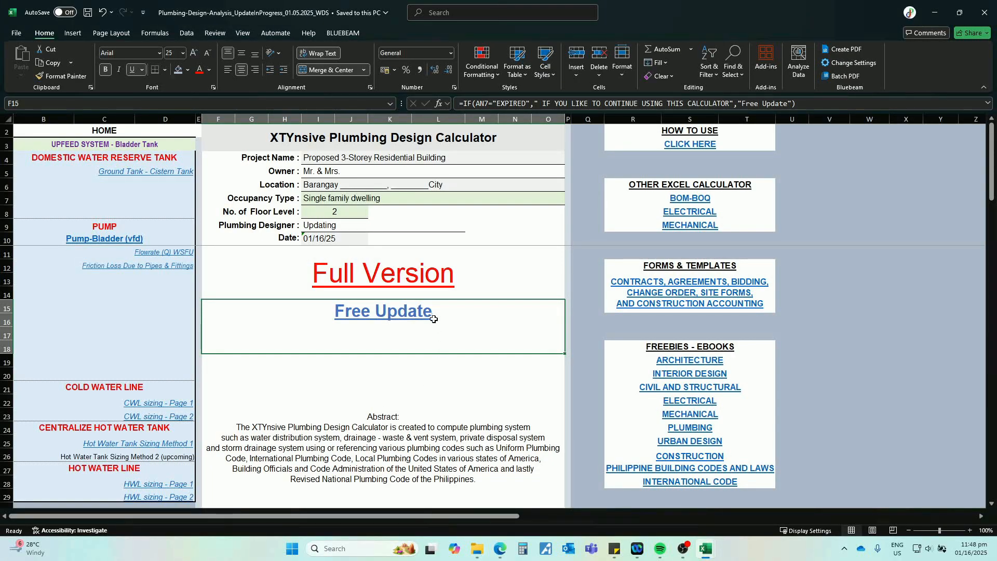
- Set the occupancy type on the WDS home sheet to Mixed-Use Building
left_click(393, 199)
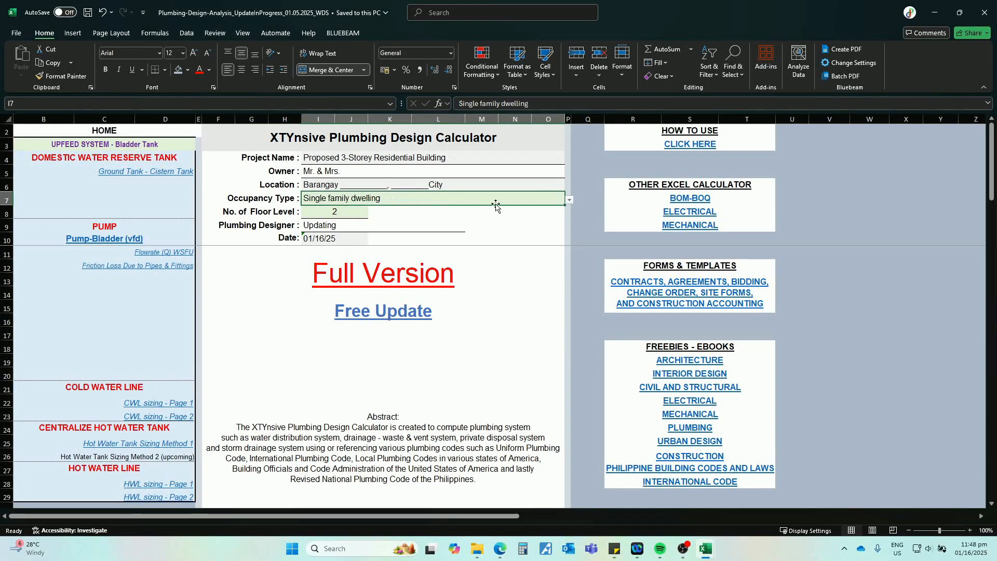
left_click(570, 202)
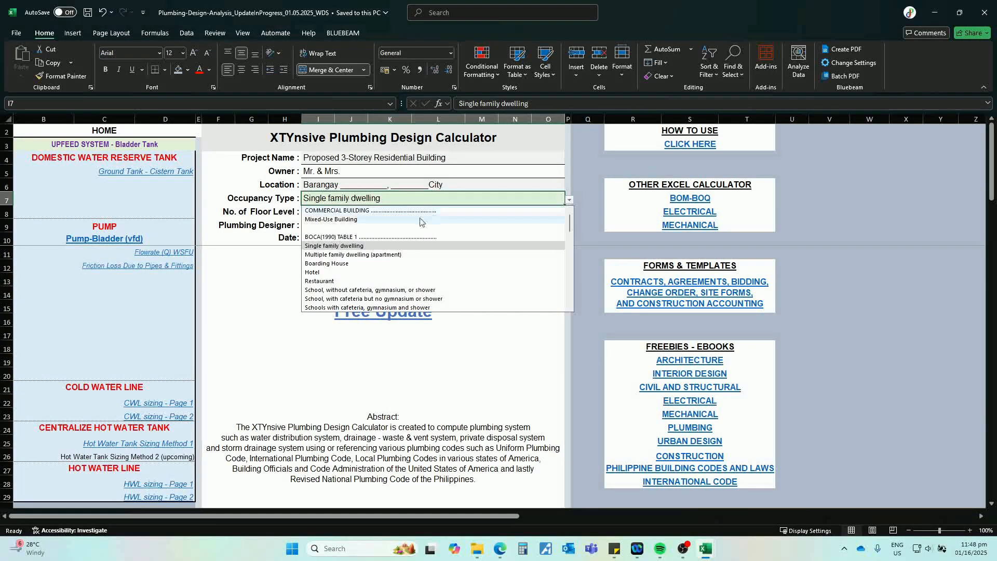
left_click(341, 220)
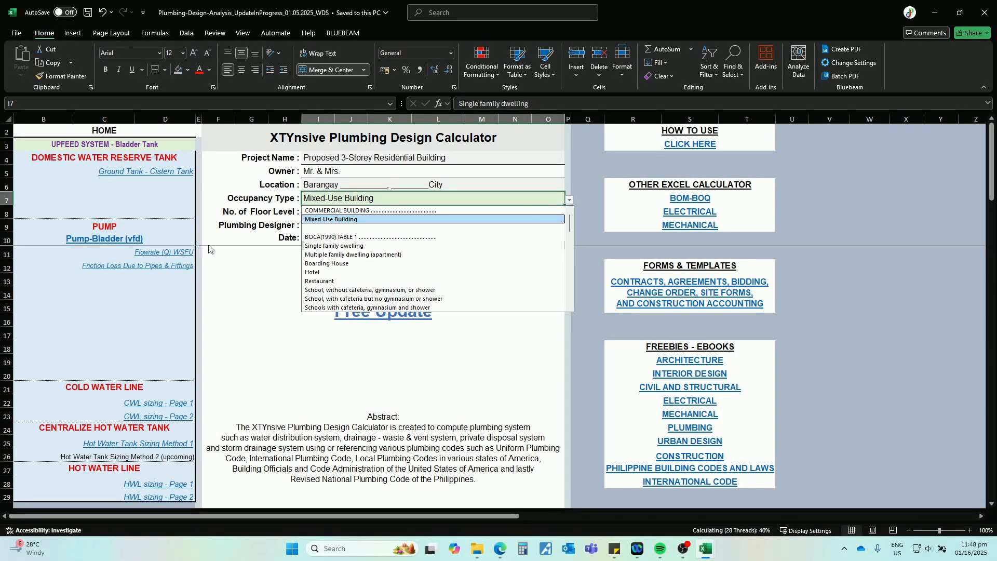
left_click(334, 220)
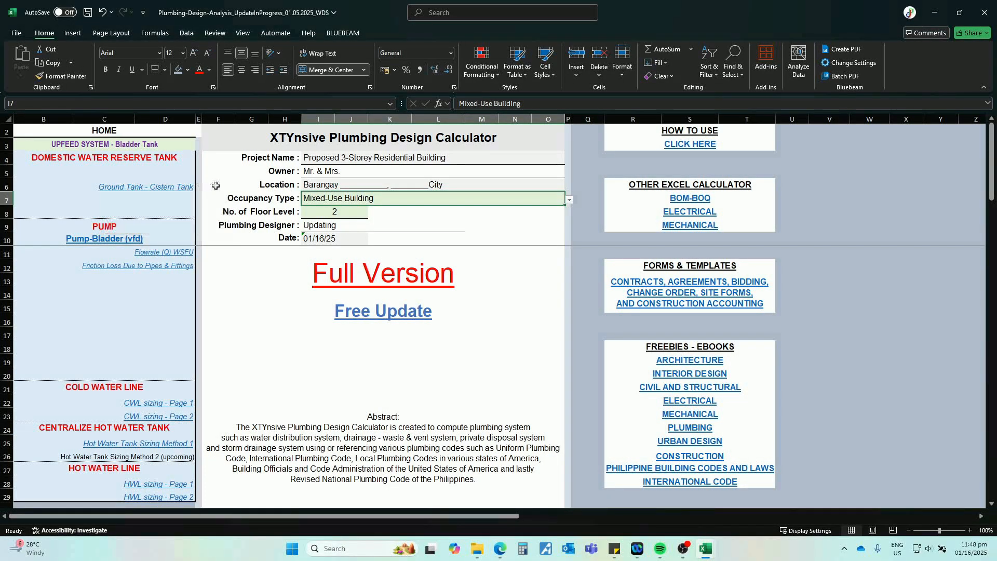
- View the Ground Tank - Cistern Tank sheet and its how-to-use guide, and open CWL sizing - Page 1
left_click(152, 186)
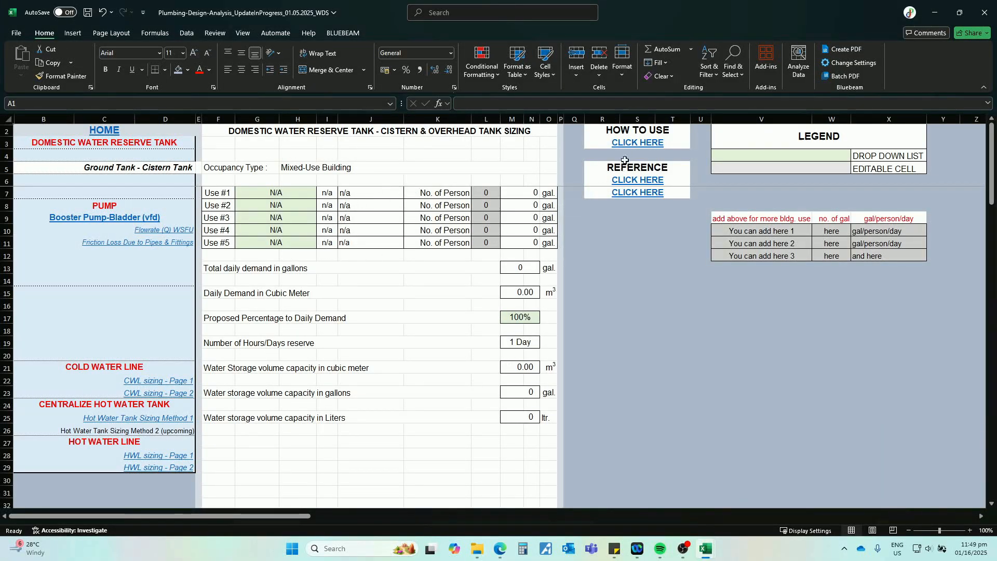
left_click(637, 142)
left_click(159, 380)
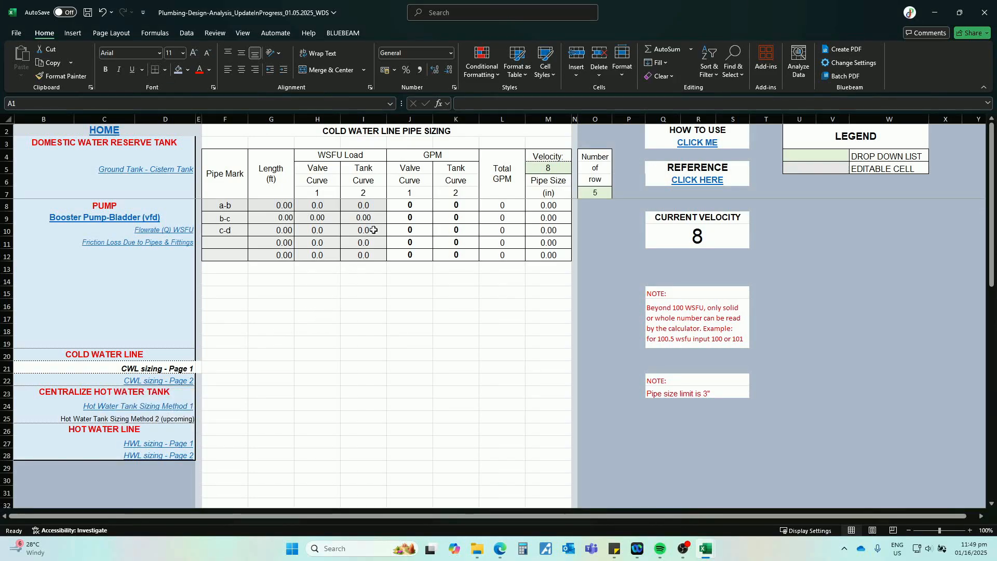
- Set the number of rows in the cold water line pipe sizing table to 26 and check the table's extent
left_click(592, 191)
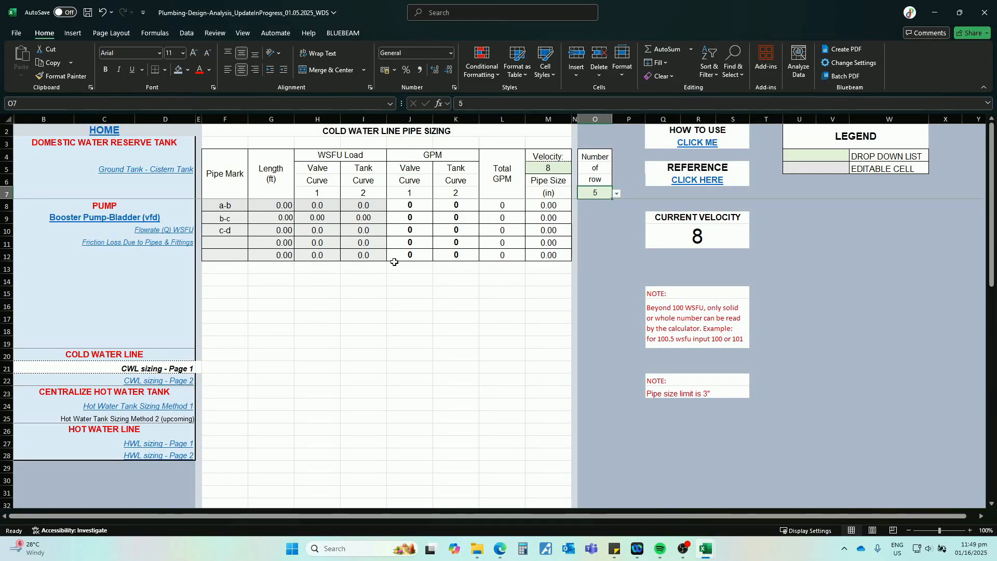
left_click(617, 193)
scroll(592, 249, "down", 5)
left_click(592, 267)
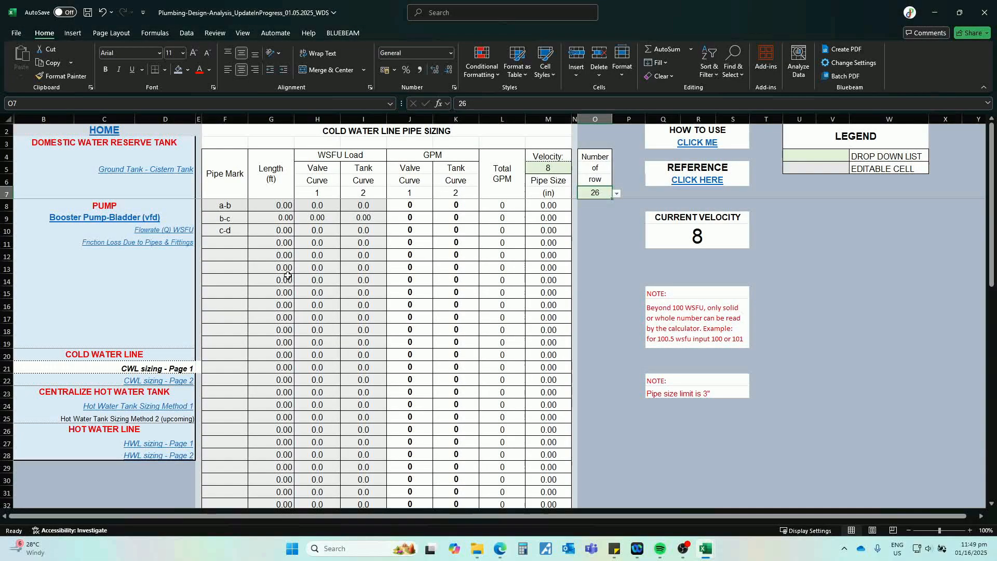
scroll(454, 282, "down", 5)
scroll(459, 282, "up", 5)
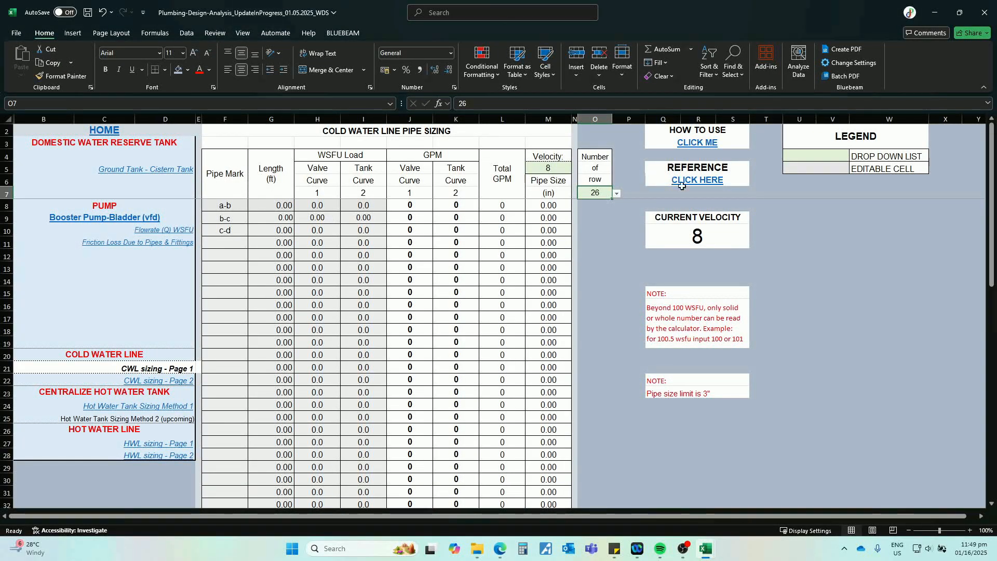
- Set the number of rows in the cold water line pipe sizing table to 10
left_click(617, 193)
scroll(603, 239, "up", 6)
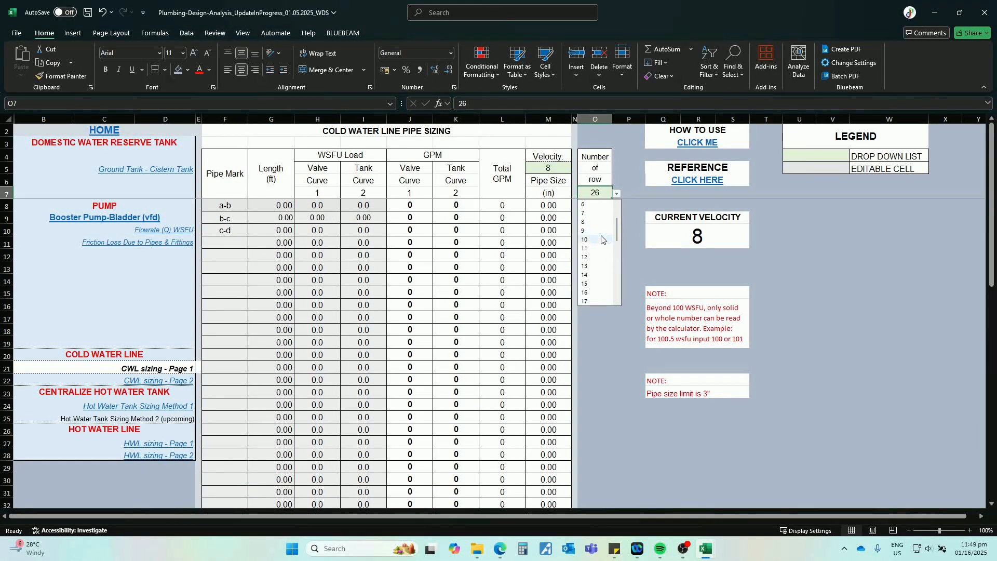
scroll(602, 244, "up", 2)
left_click(584, 283)
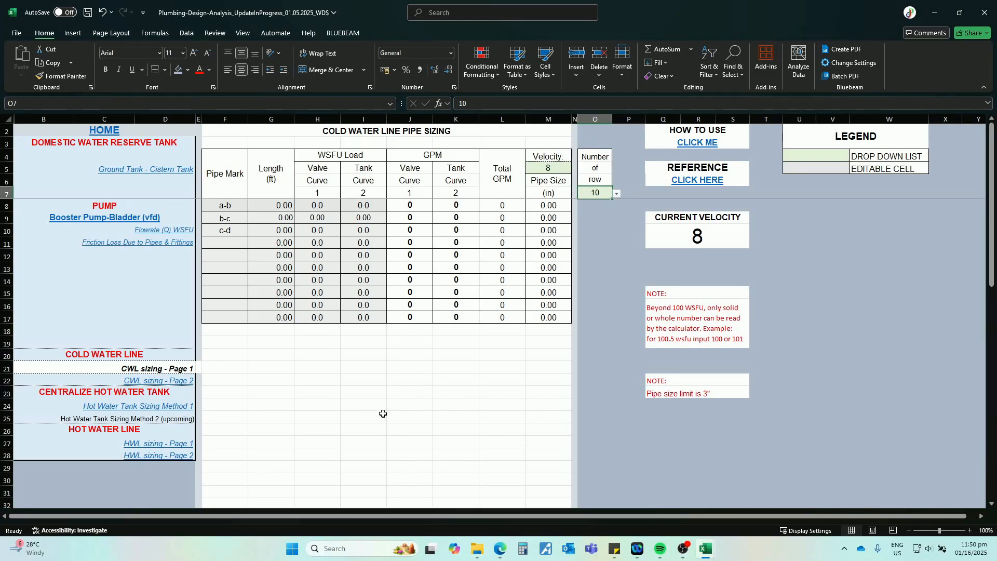
- Open Hot Water Tank Sizing Method 1 and follow its how-to-use and reference links
left_click(145, 411)
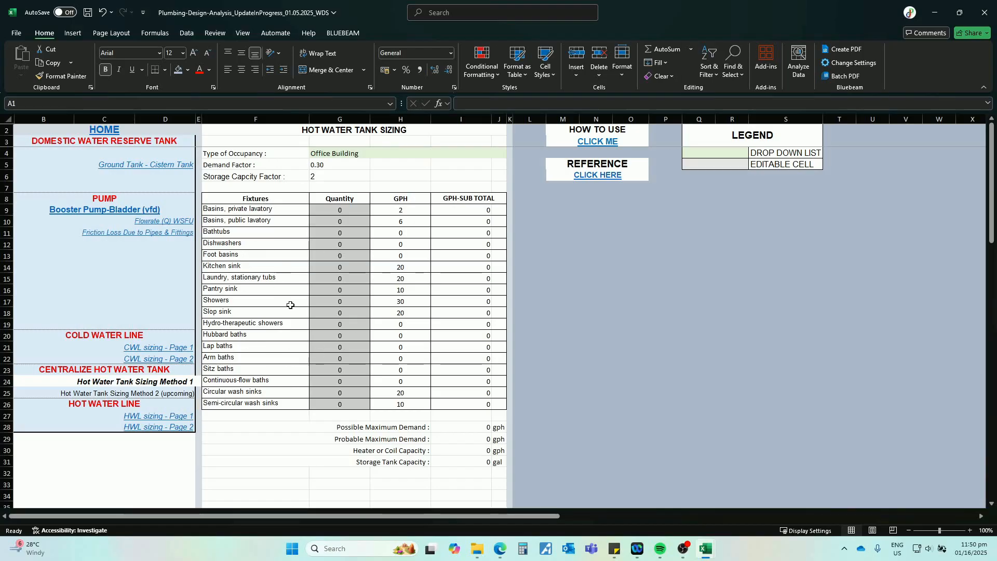
left_click(596, 141)
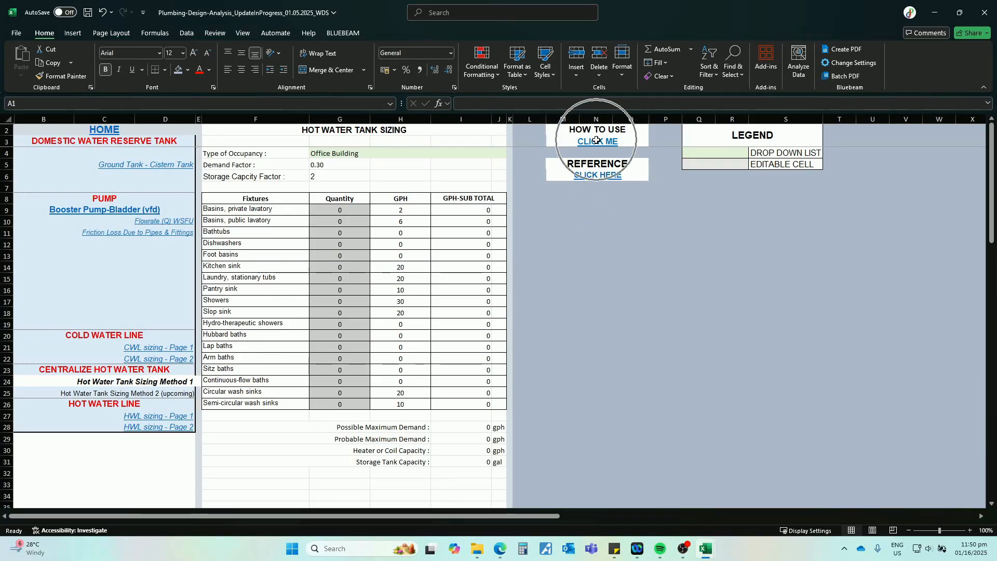
left_click(598, 139)
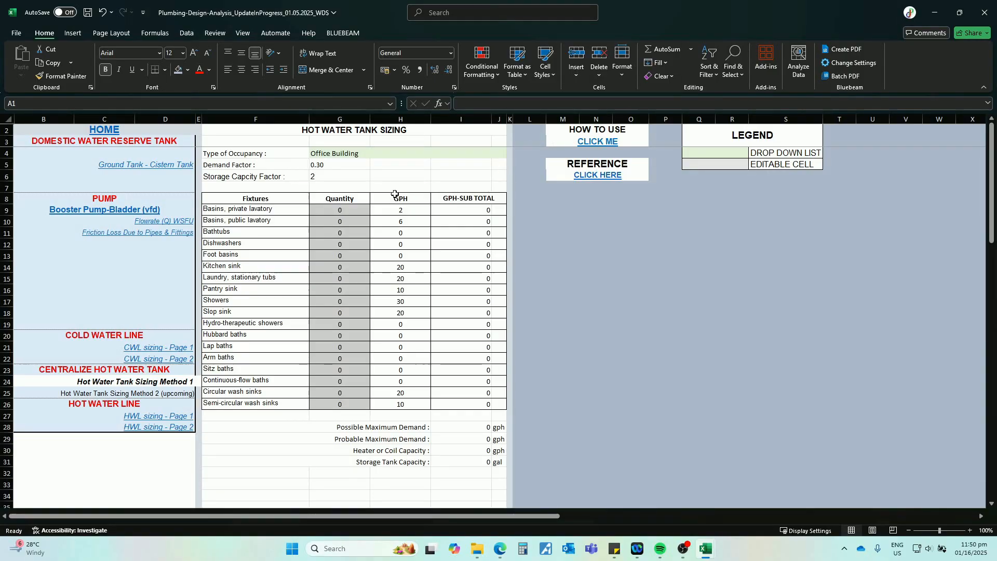
left_click(602, 176)
- Open HWL sizing - Page 1, check the row count options without changing them, and follow the how-to-use link
left_click(154, 419)
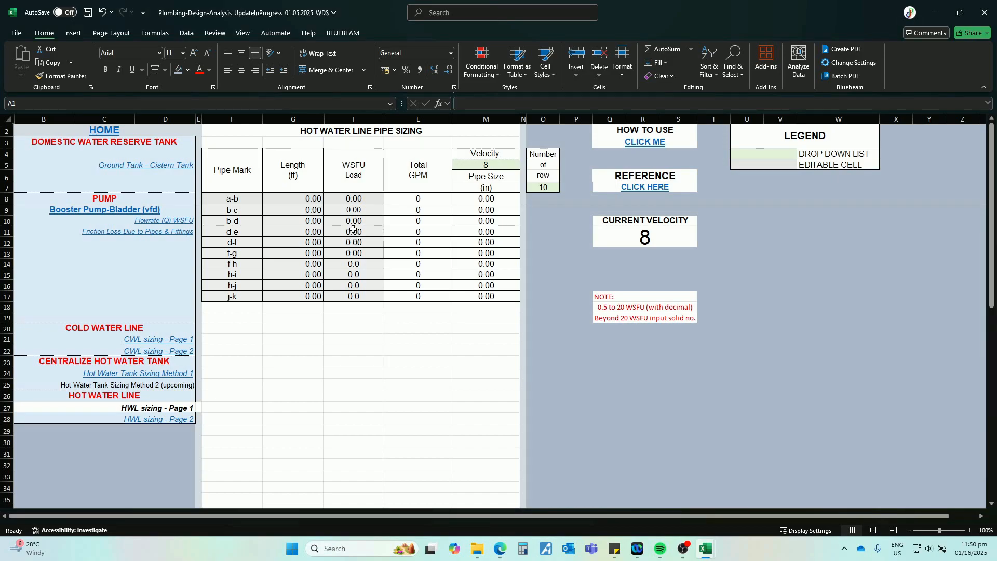
left_click(542, 190)
left_click(564, 188)
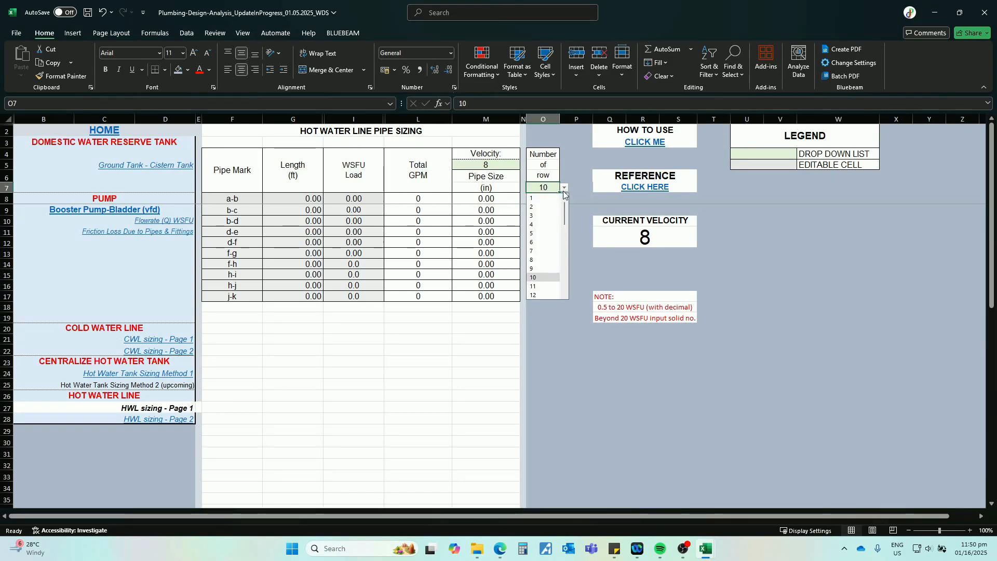
left_click(487, 329)
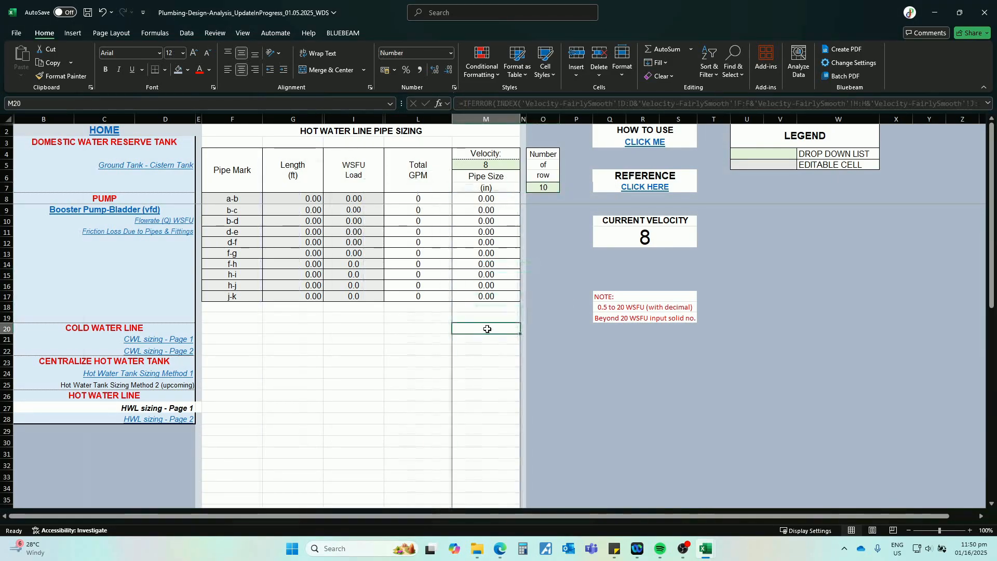
left_click(412, 321)
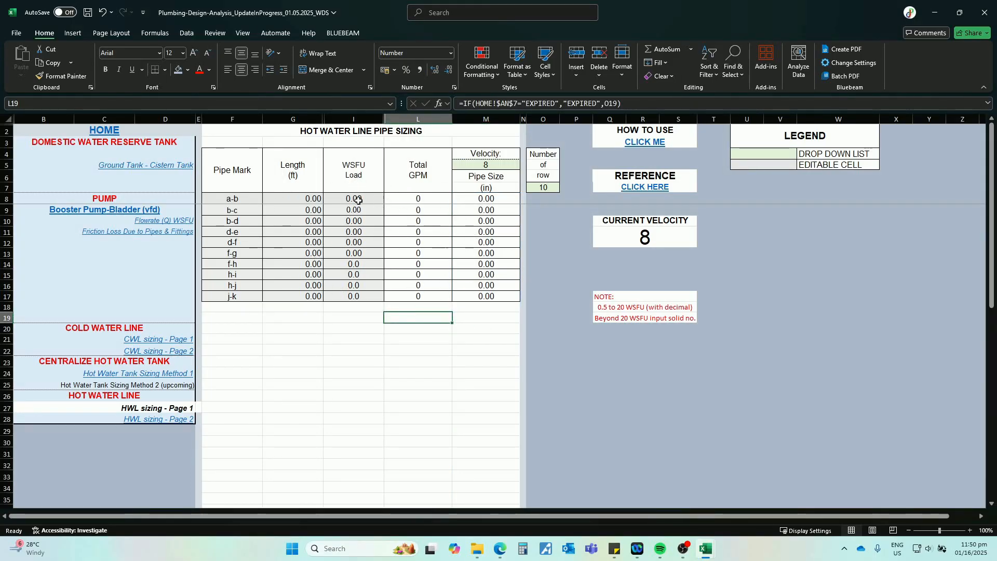
left_click(647, 143)
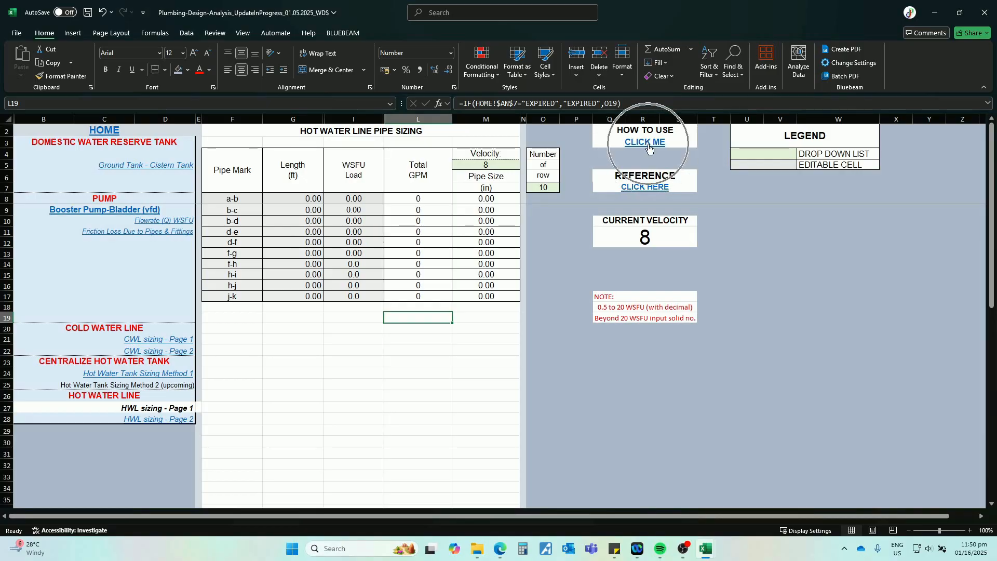
left_click(648, 143)
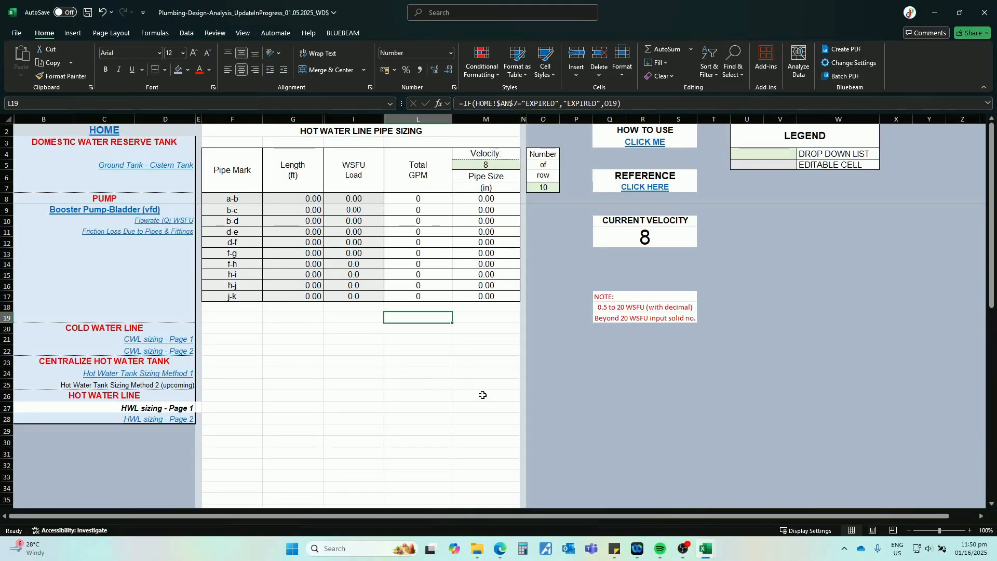
- Switch to the DWV workbook and view the standard and filter chamber septic tank sheets for the DFU method
mouse_move(705, 552)
left_click(705, 496)
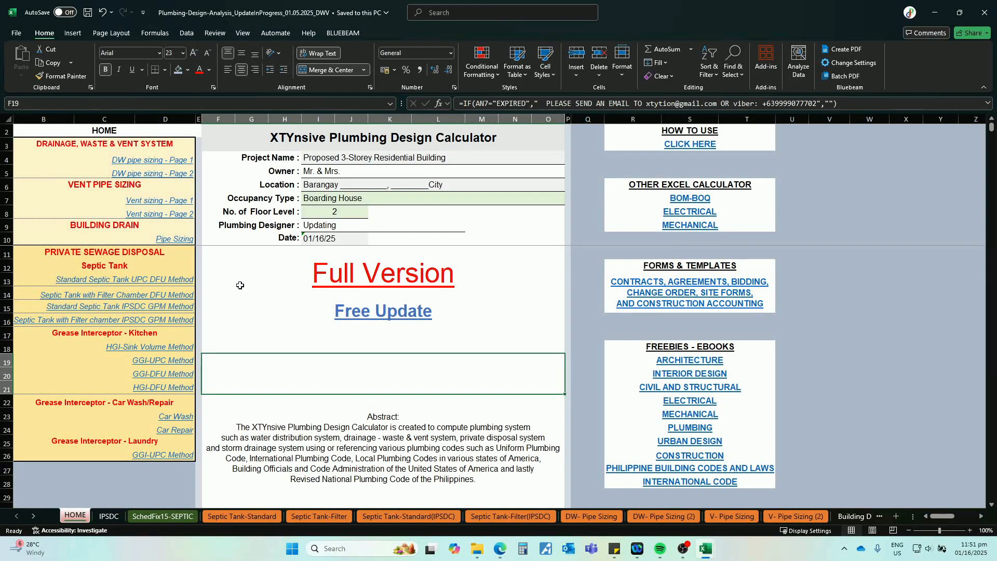
left_click(159, 283)
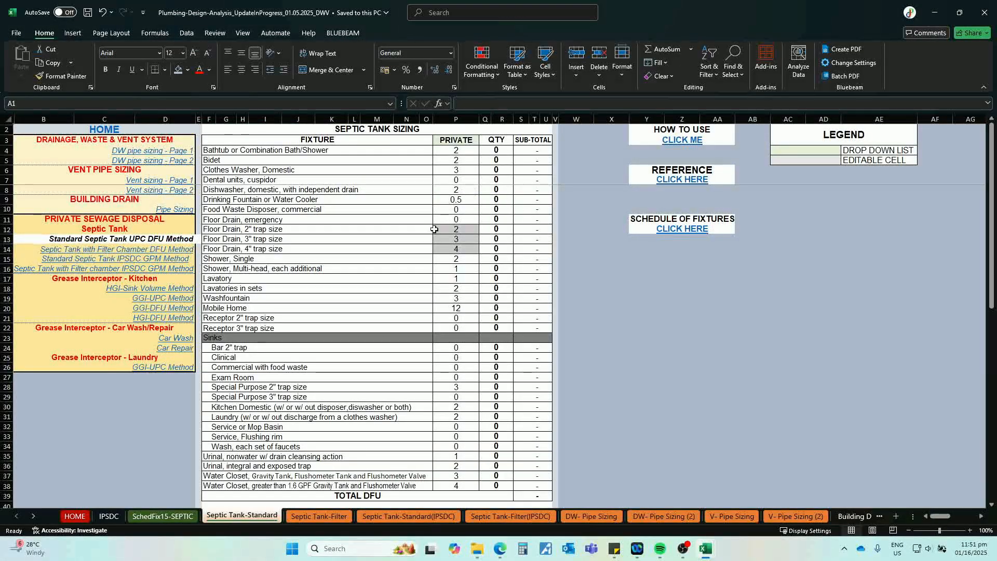
scroll(435, 271, "down", 10)
scroll(415, 270, "up", 10)
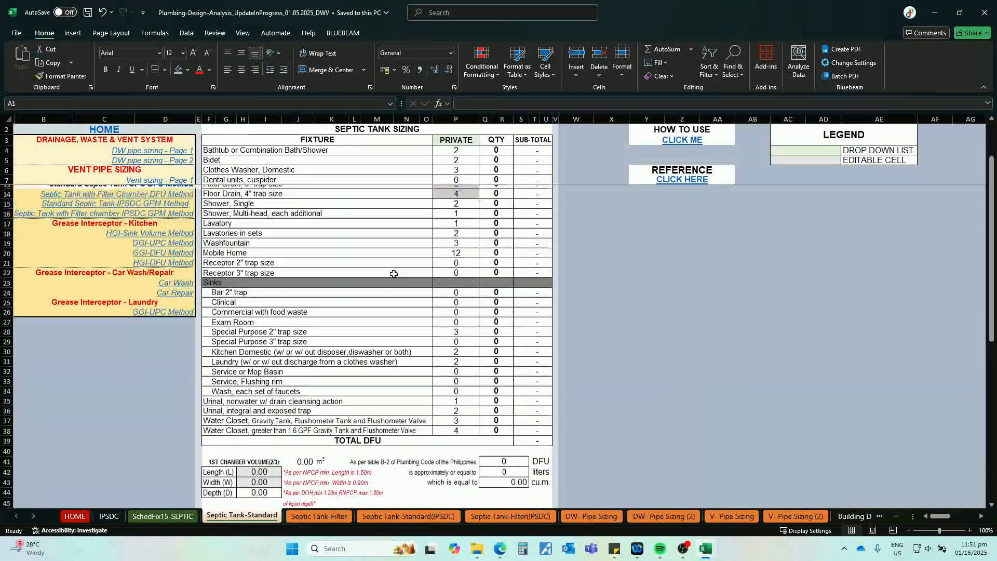
left_click(174, 253)
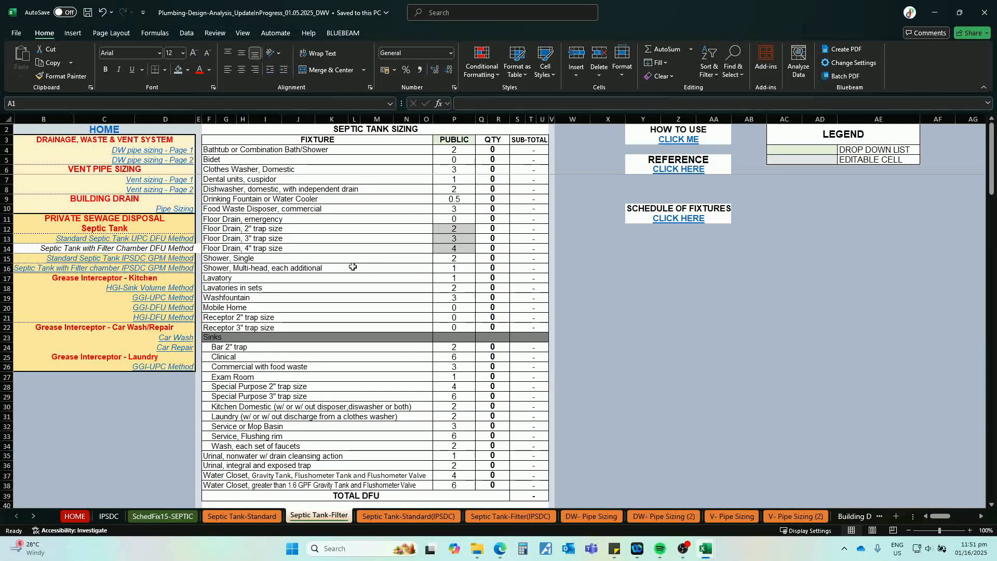
- Open the Standard Septic Tank IPSDC GPM Method sheet and browse the available occupancy types without changing the selection
left_click(164, 260)
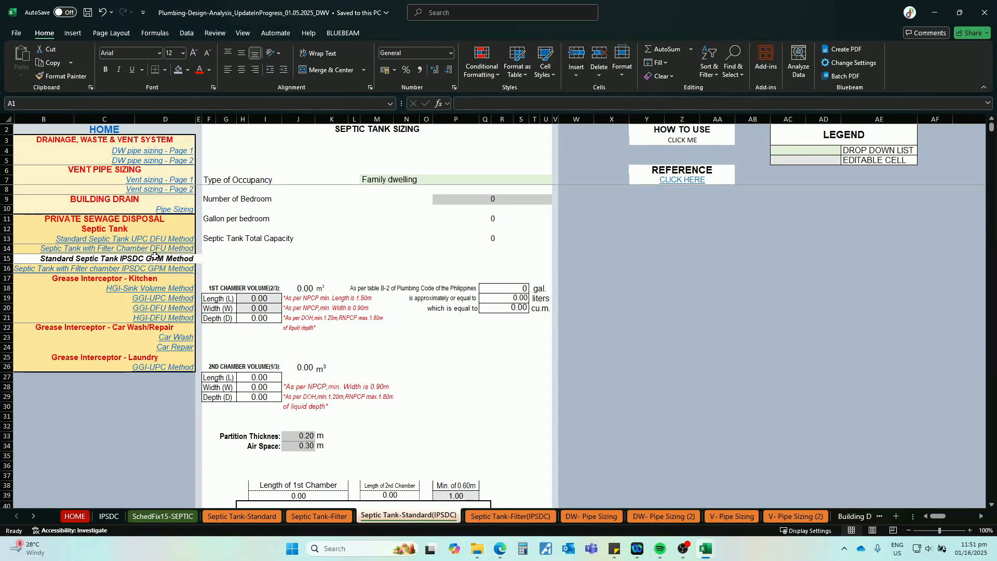
left_click(417, 180)
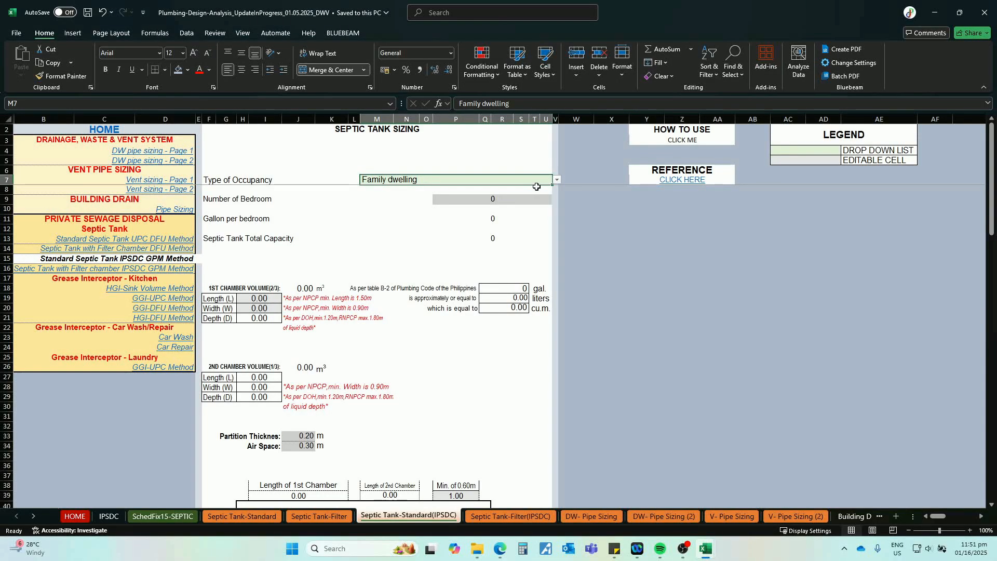
left_click(557, 180)
scroll(410, 239, "down", 10)
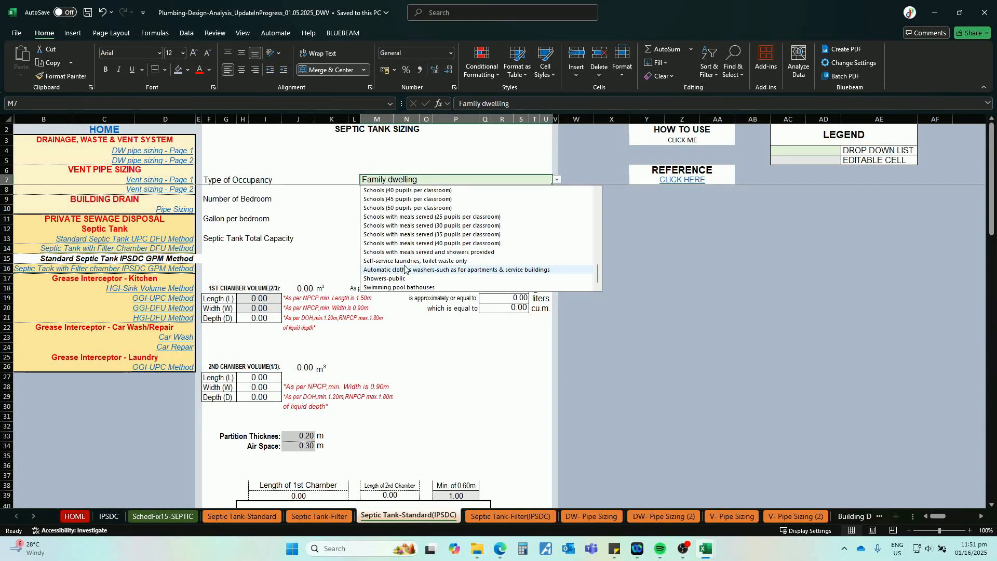
scroll(405, 260, "up", 5)
left_click(312, 161)
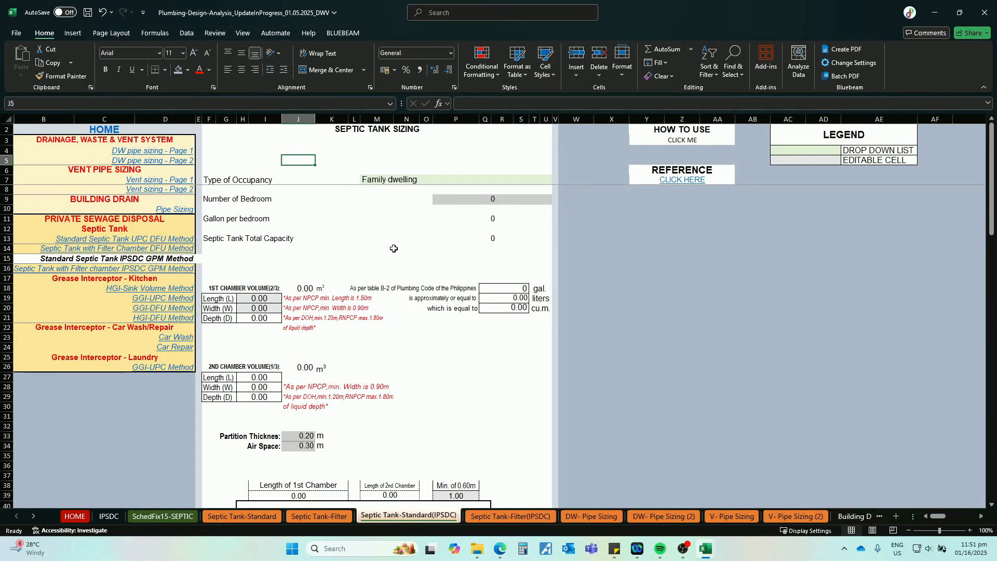
- Open the Septic Tank with Filter Chamber IPSDC GPM Method sheet and look over its inputs and chamber diagrams
left_click(151, 260)
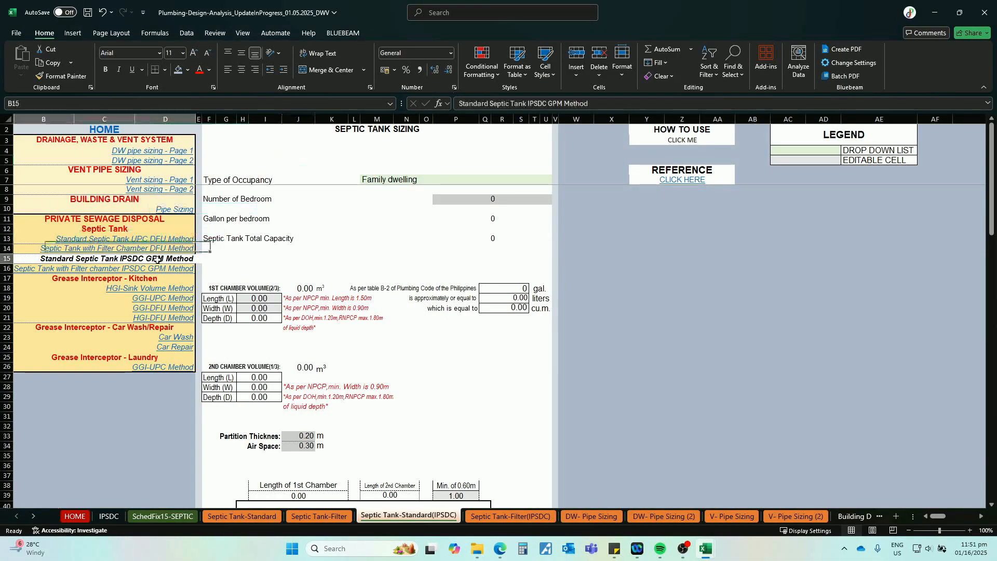
left_click(113, 271)
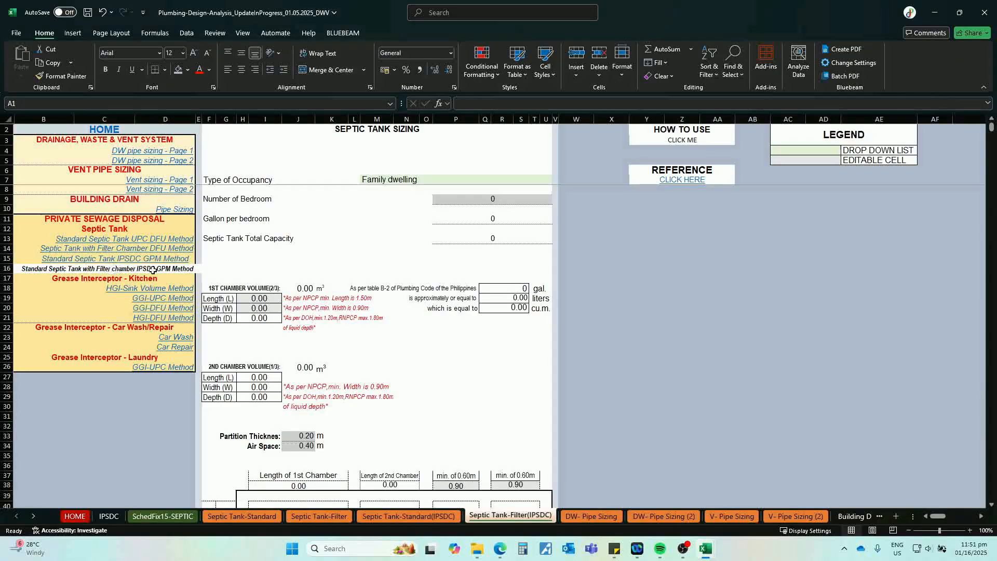
scroll(452, 324, "down", 12)
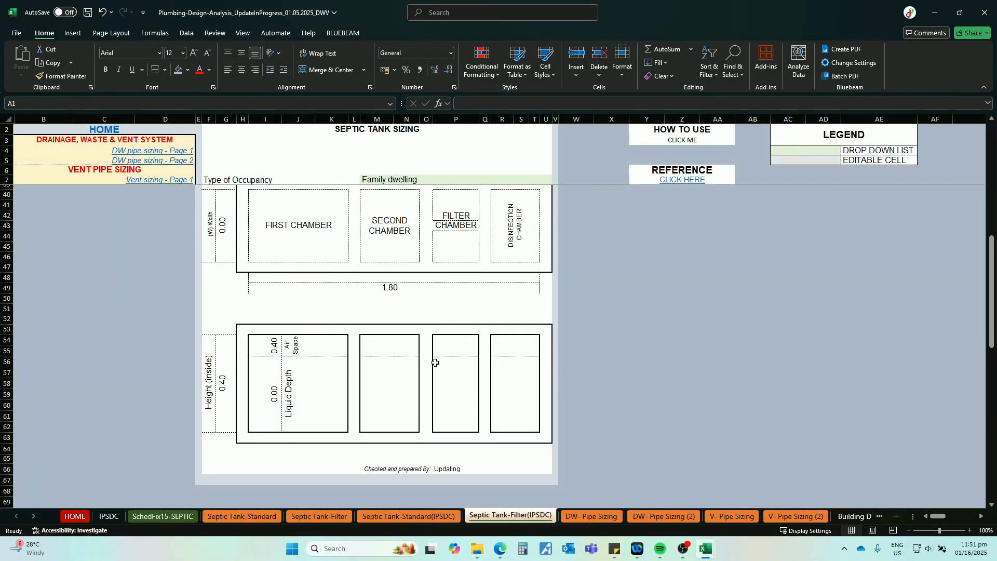
scroll(452, 354, "up", 11)
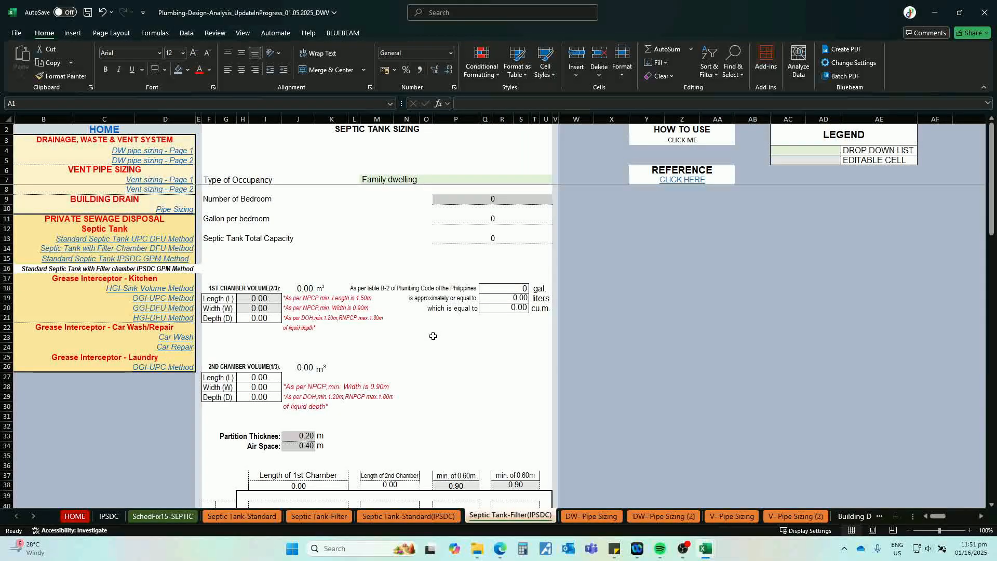
- Go back to the Standard Septic Tank IPSDC GPM Method sheet, and open DW pipe sizing - Page 1 at its row count cell
left_click(69, 259)
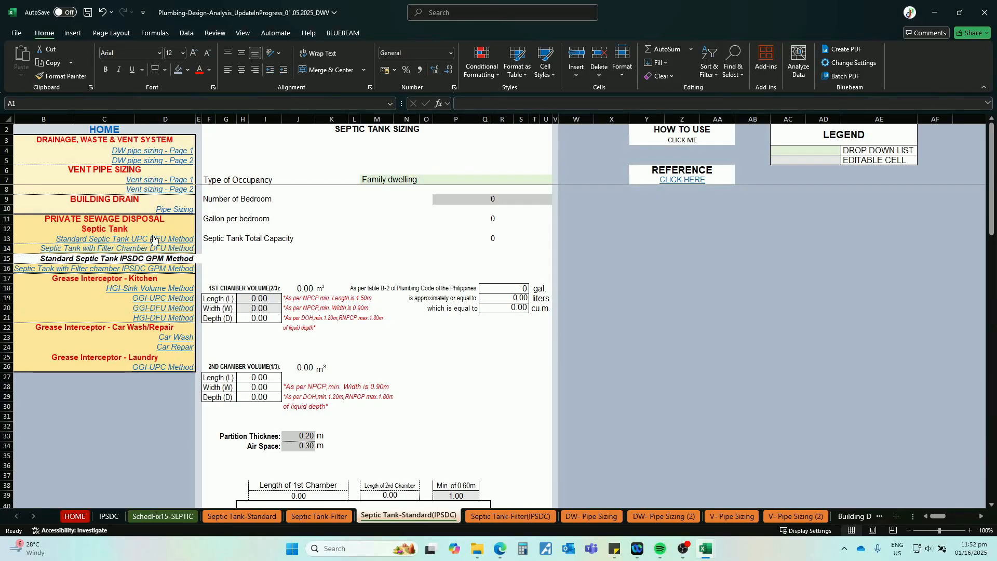
left_click(158, 150)
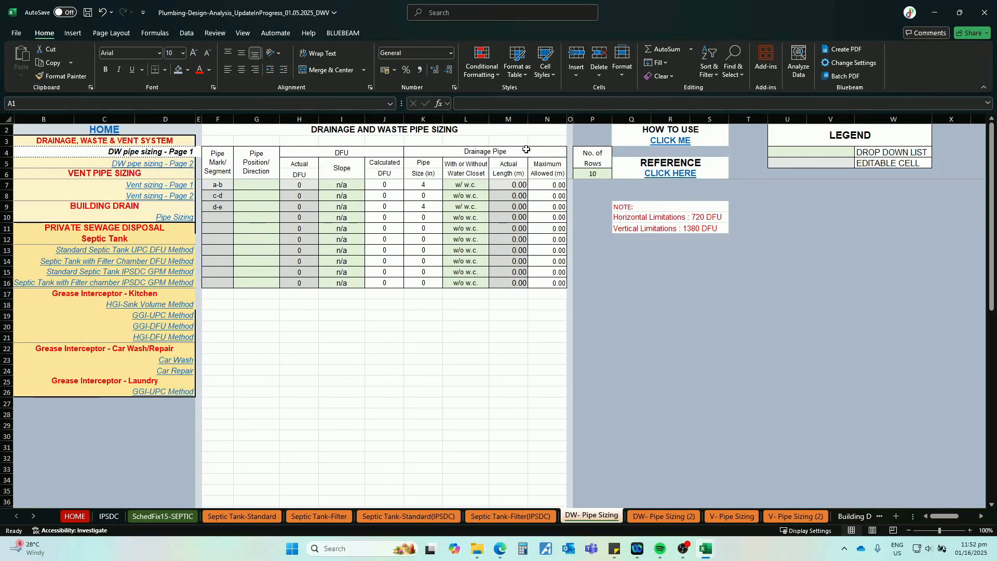
left_click(593, 175)
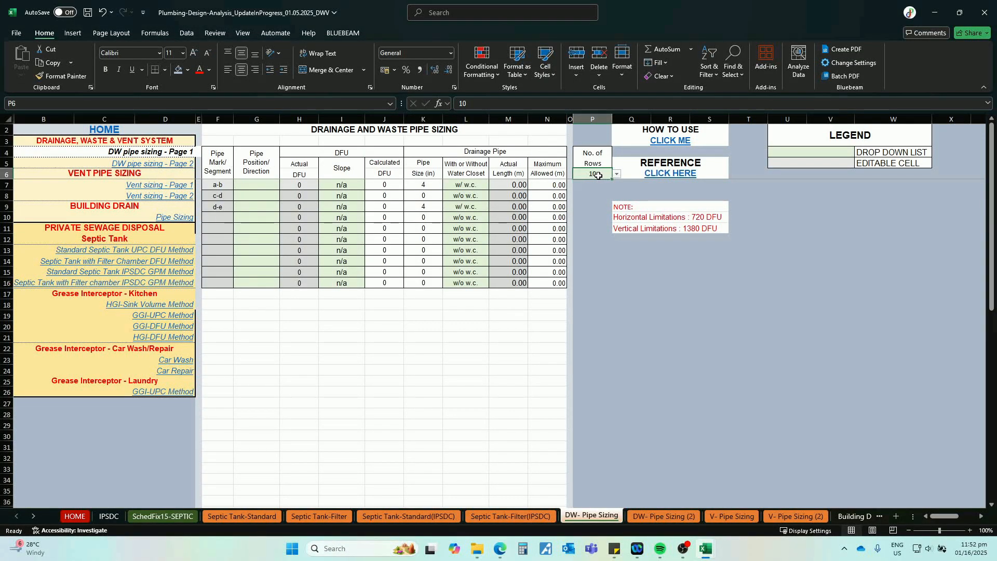
- Open Vent sizing - Page 1 and set the number of rows in the vent pipe table to 5
left_click(161, 185)
left_click(583, 185)
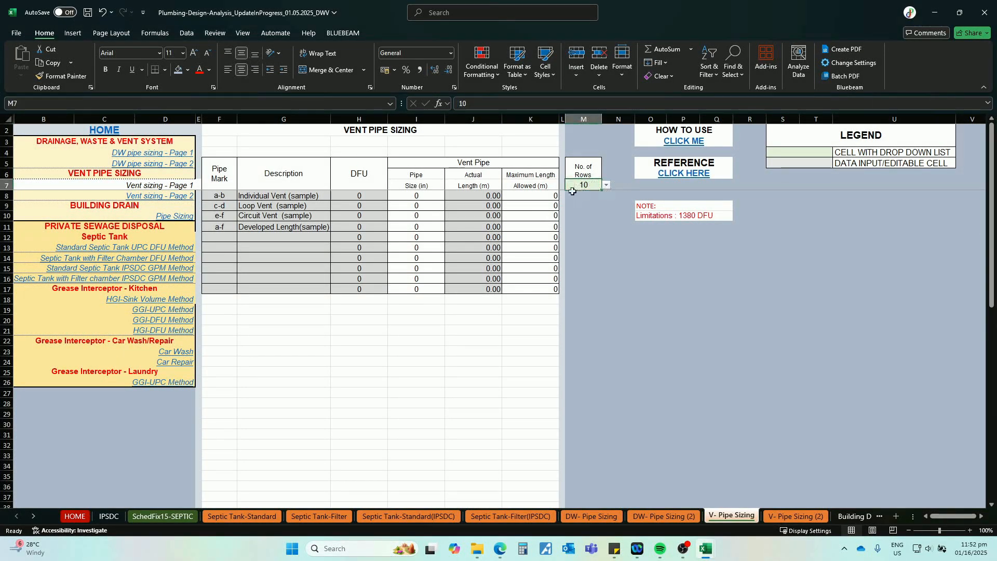
left_click(606, 185)
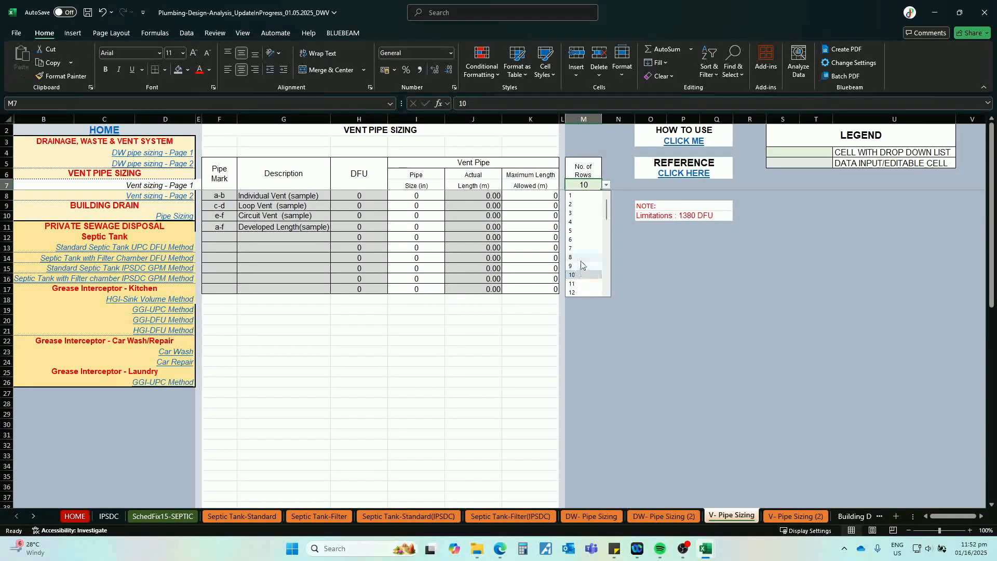
left_click(584, 230)
left_click(346, 289)
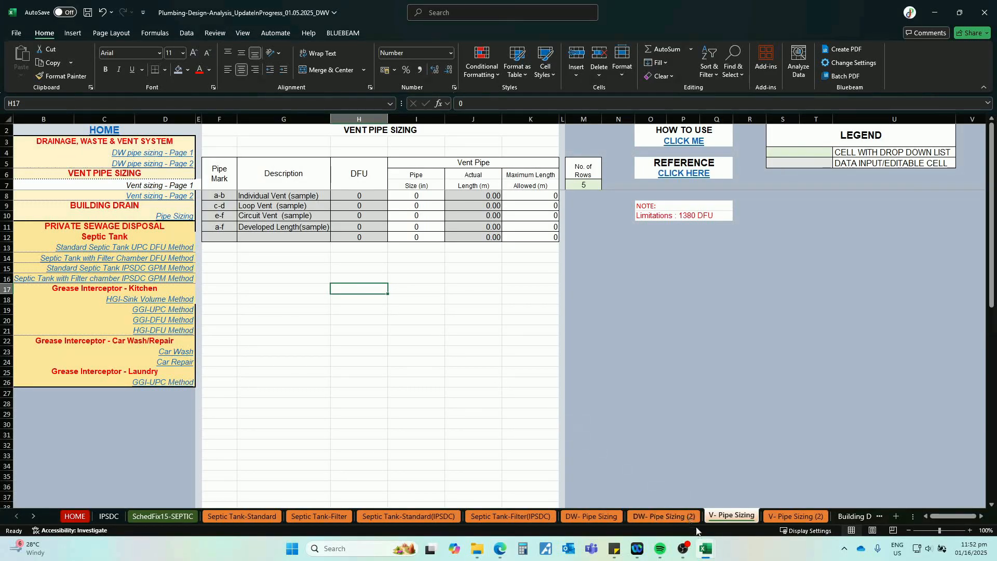
- Switch to the storm drainage workbook and compare the UPC Table 11-1 vertical pipe sheet with the UPC Table 1101.7 horizontal pipe sheet
mouse_move(705, 549)
left_click(798, 513)
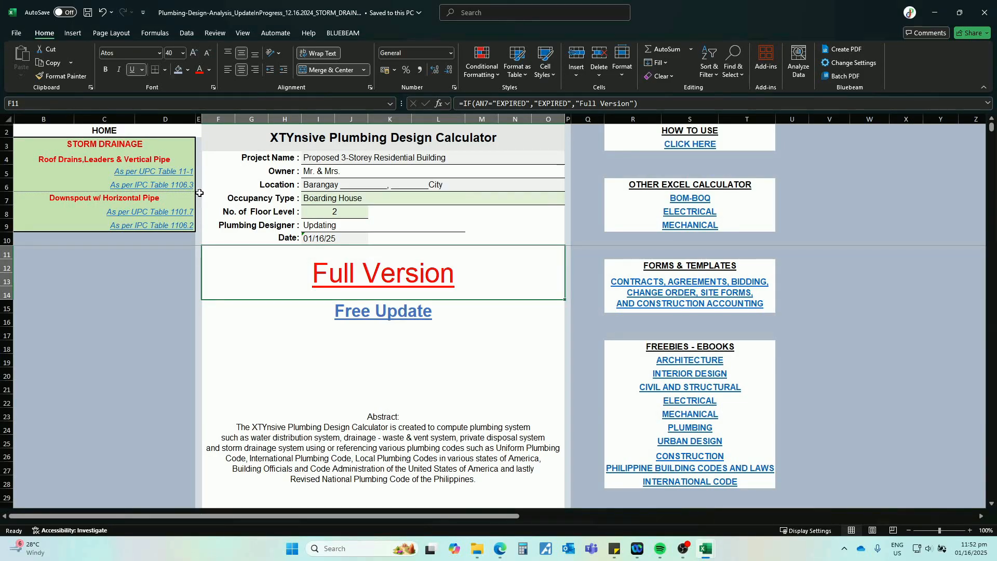
left_click(168, 172)
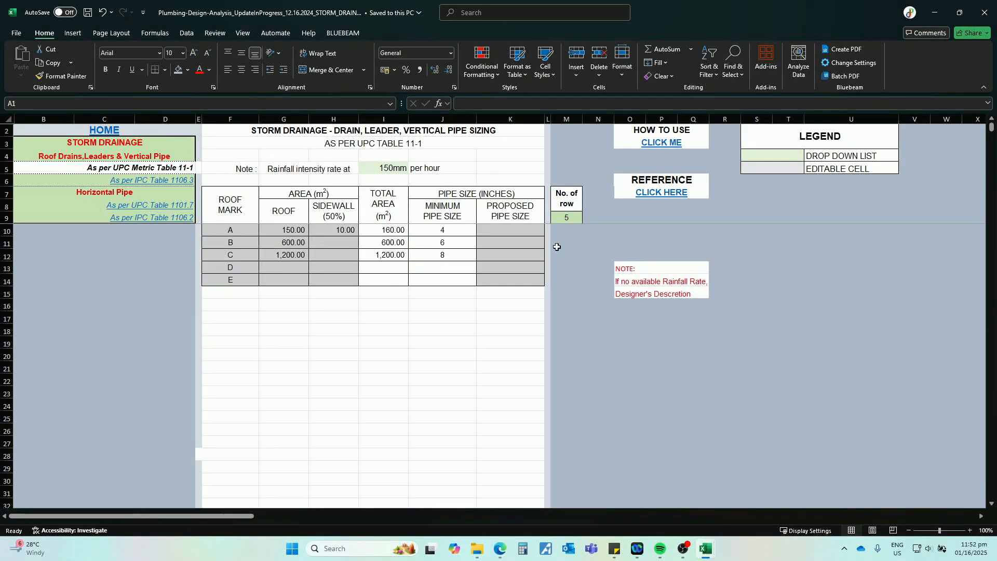
left_click(161, 207)
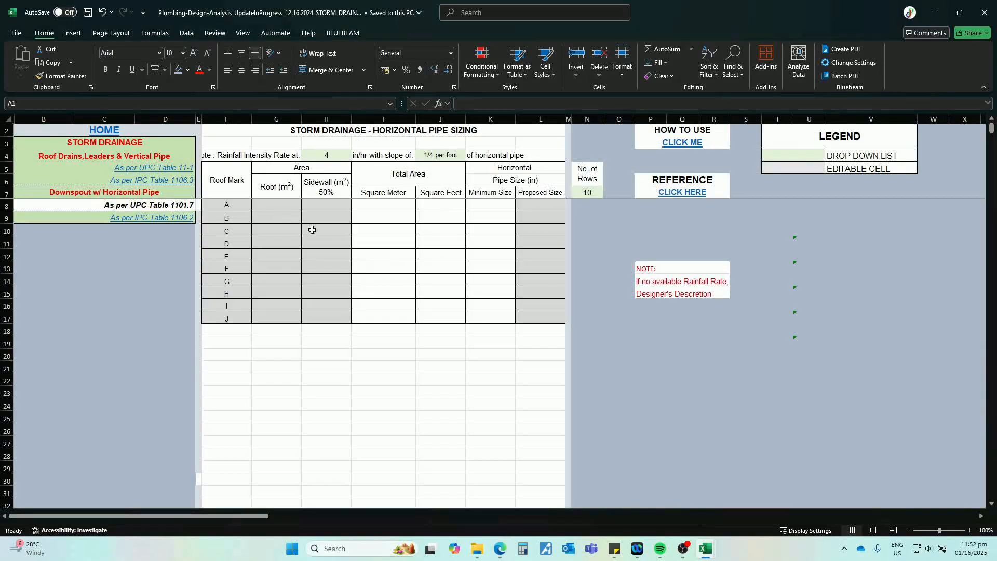
left_click(135, 169)
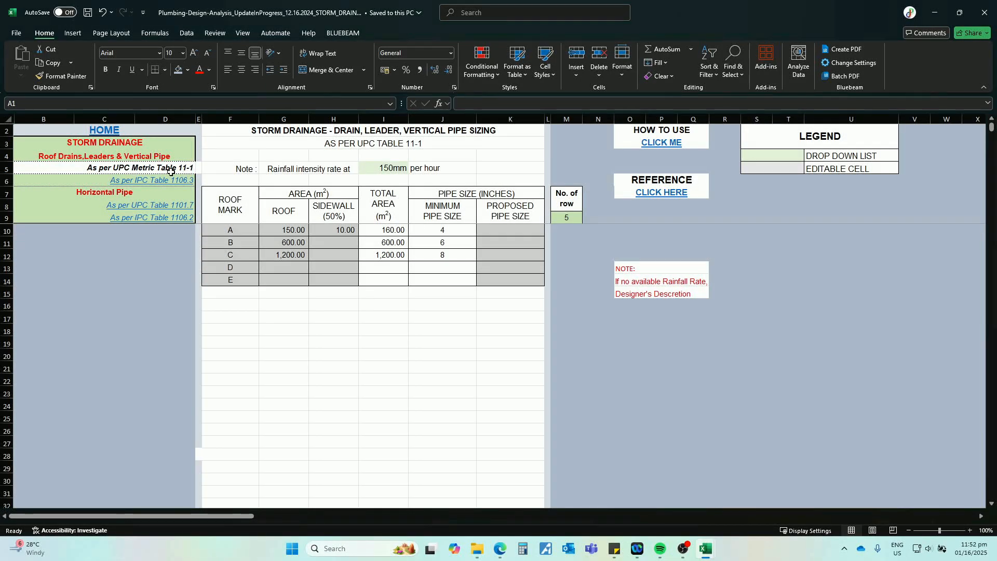
left_click(159, 206)
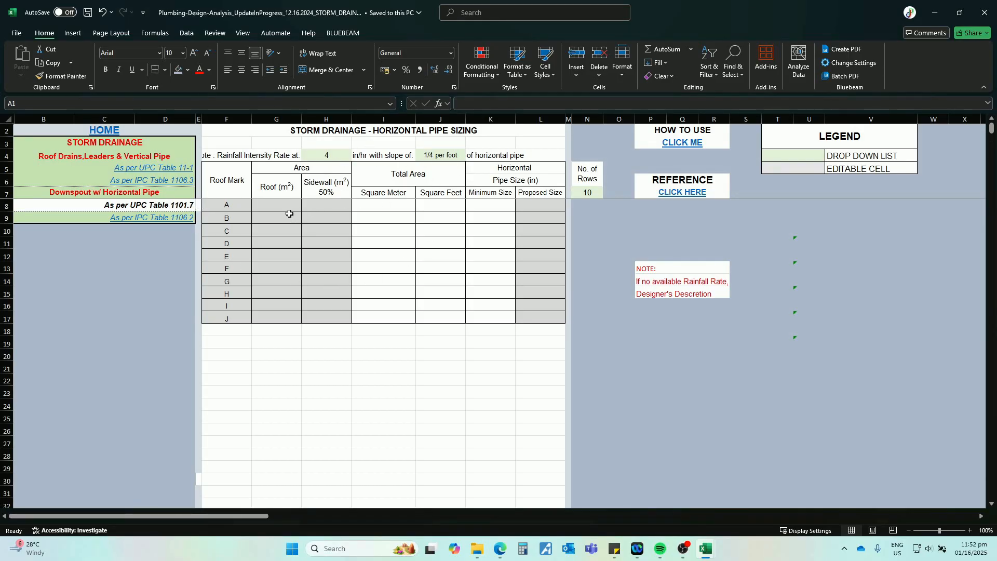
- View the IPC Table 1106.3 vertical pipe sheet and the IPC Table 1106.2 horizontal pipe sheet
left_click(155, 183)
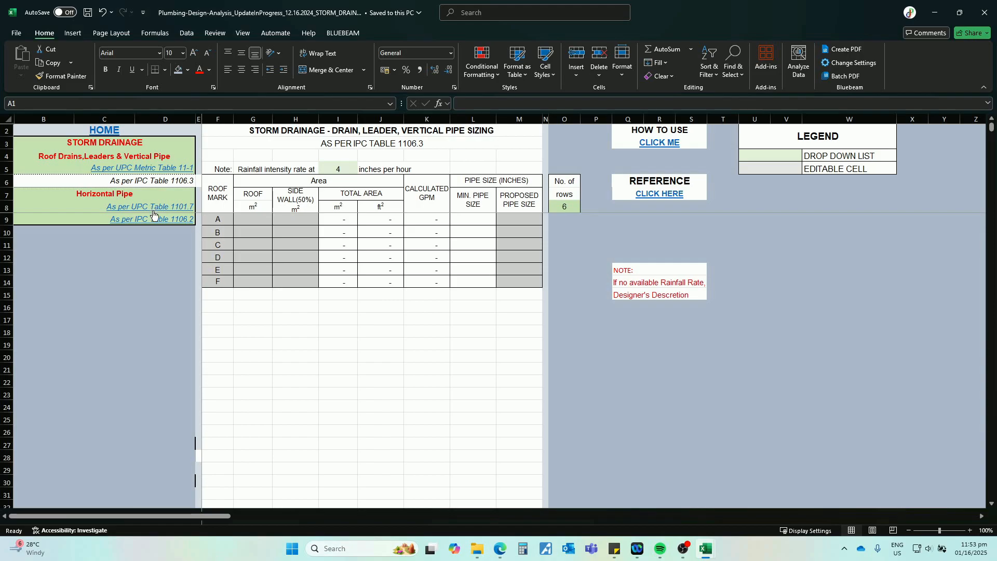
left_click(660, 149)
left_click(151, 219)
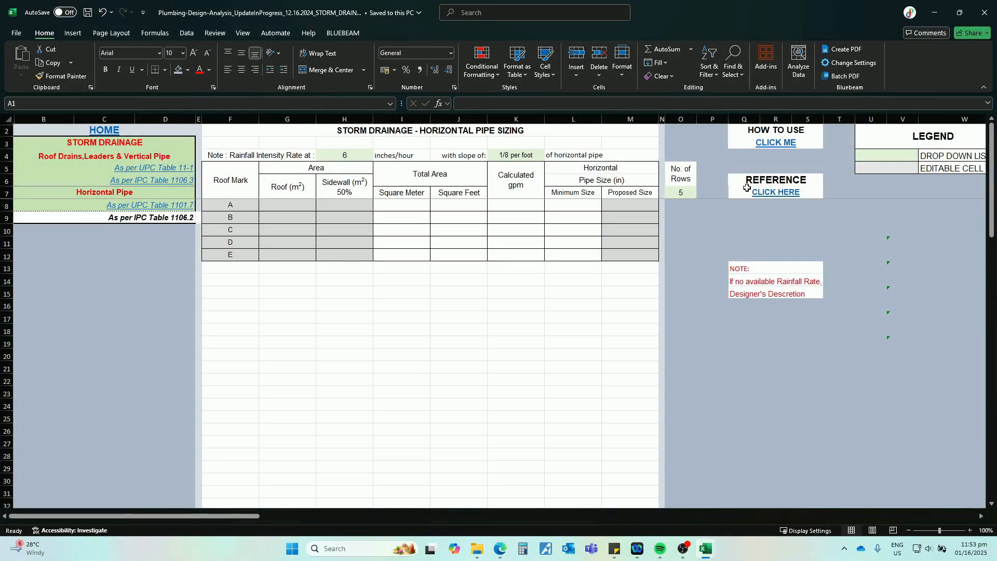
- Return to the UPC Table 11-1 sheet and browse the rainfall intensity rate options, keeping 150mm per hour selected
left_click(166, 171)
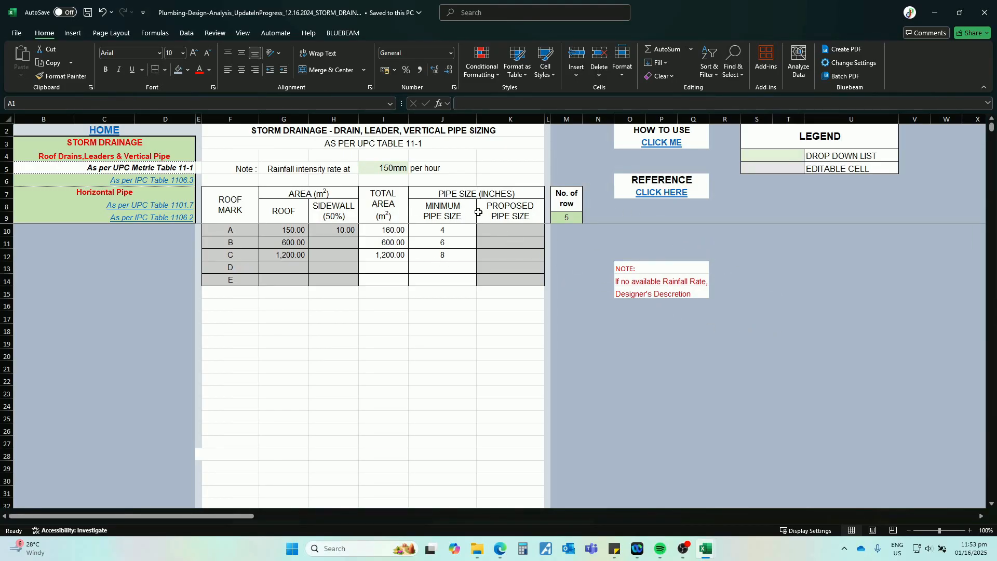
left_click(386, 167)
left_click(414, 169)
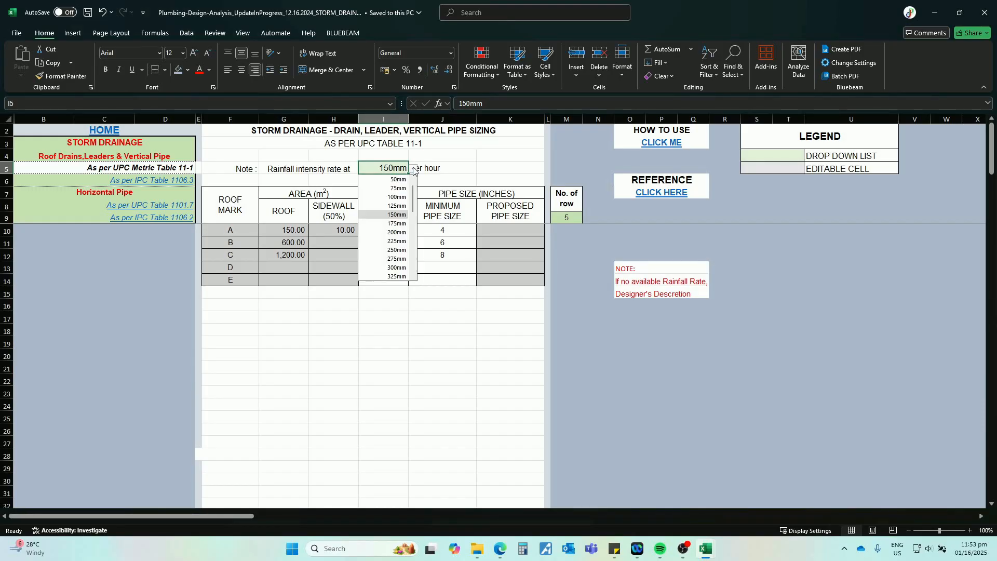
scroll(415, 208, "up", 1)
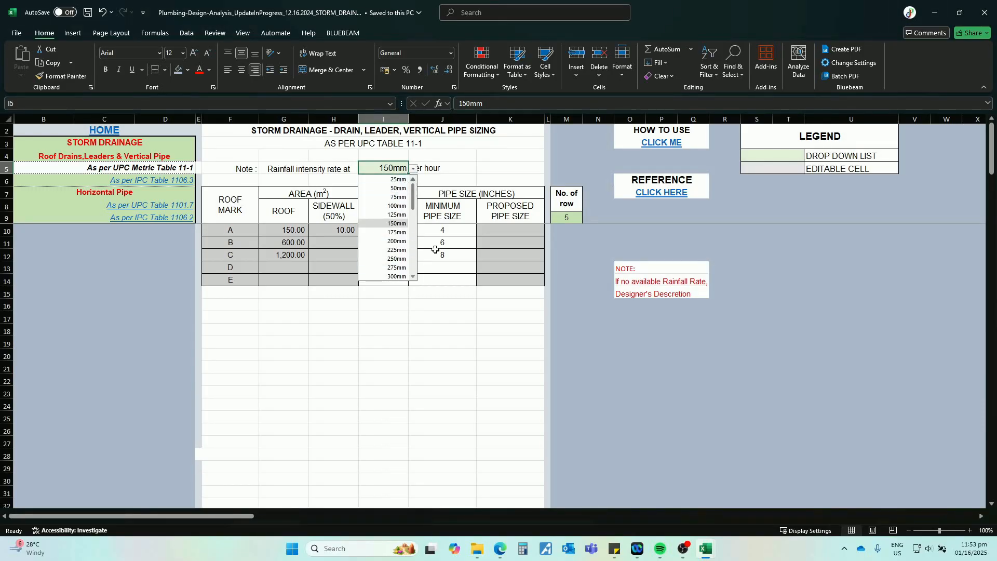
left_click(394, 166)
left_click(414, 170)
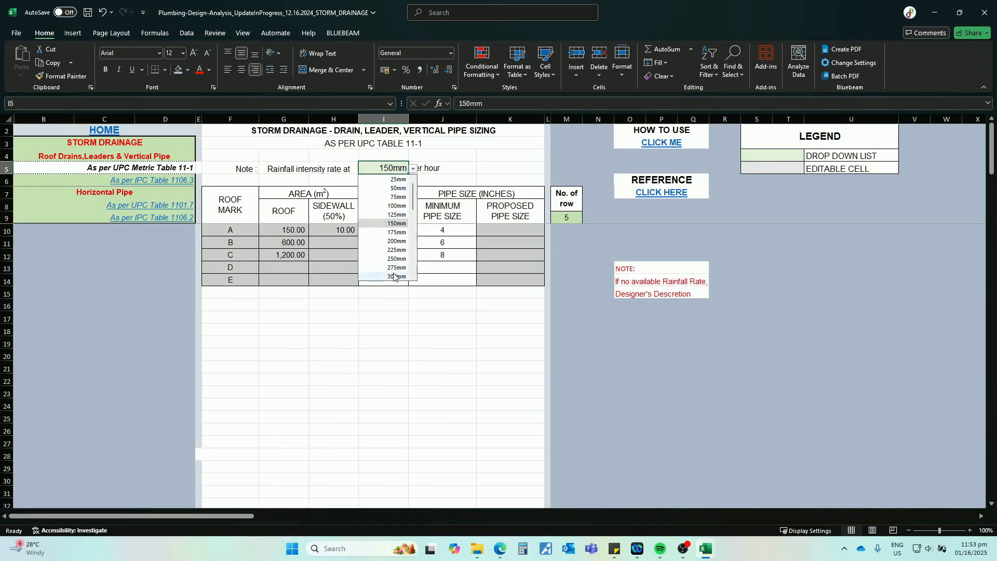
left_click(397, 223)
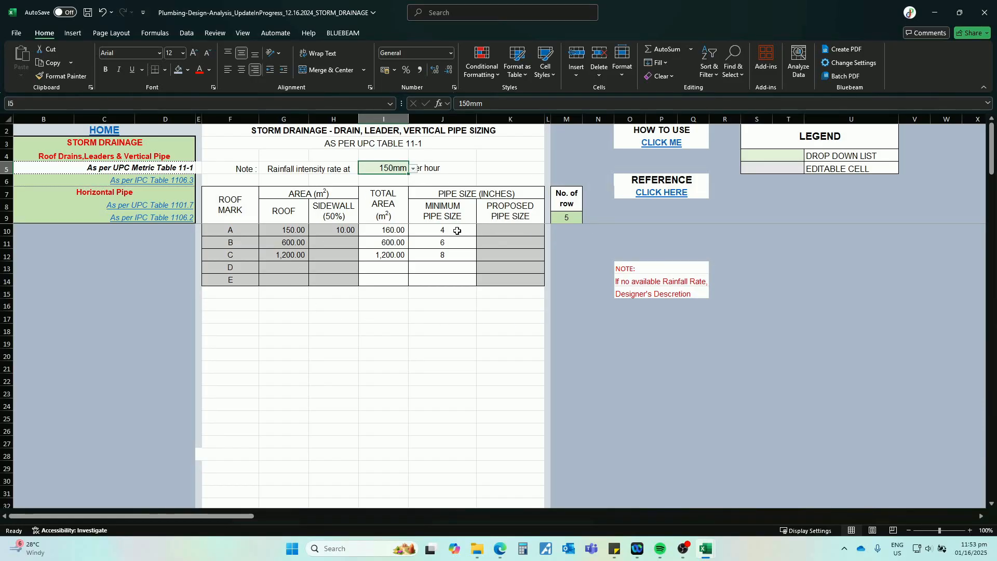
left_click(414, 168)
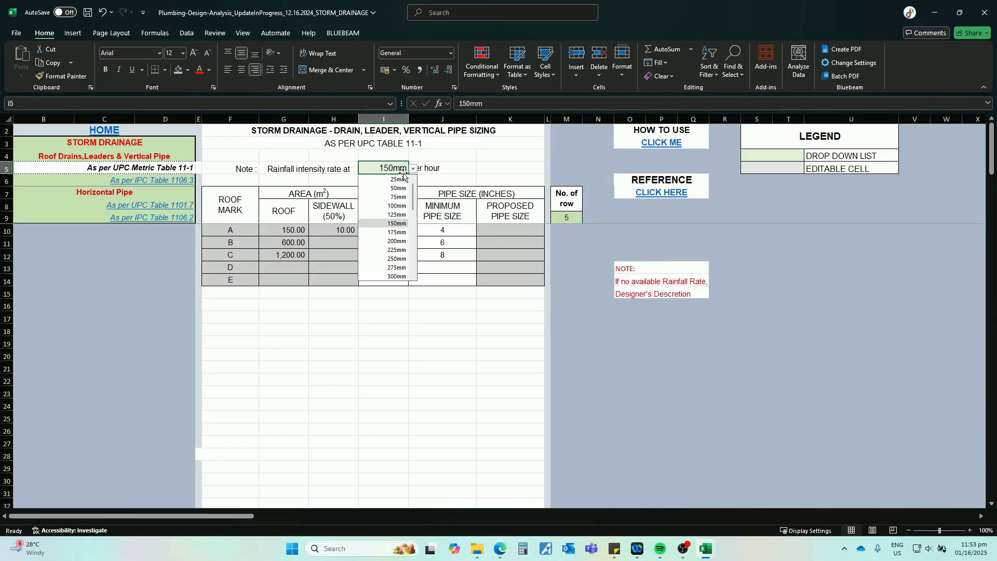
left_click(396, 224)
left_click(285, 267)
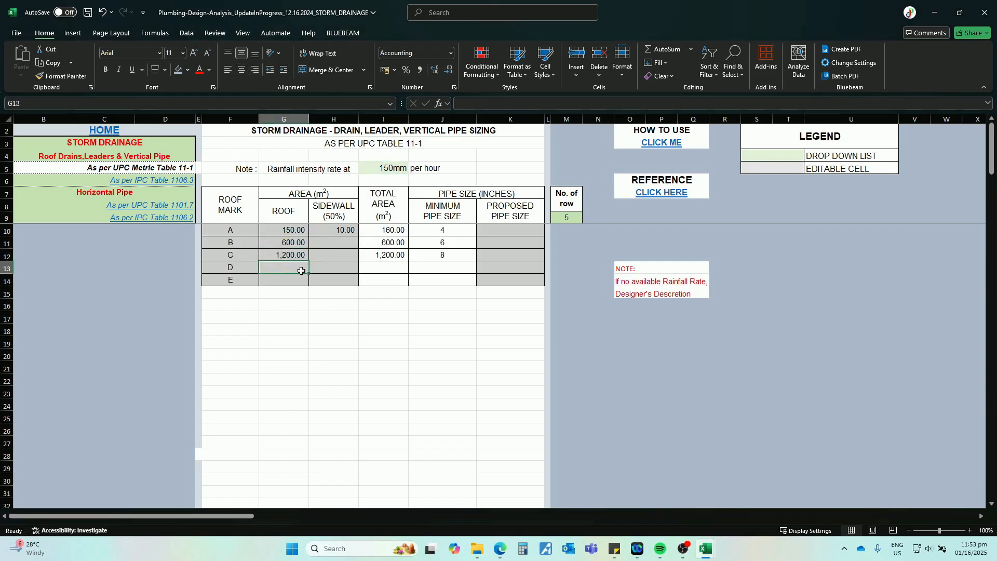
left_click(370, 340)
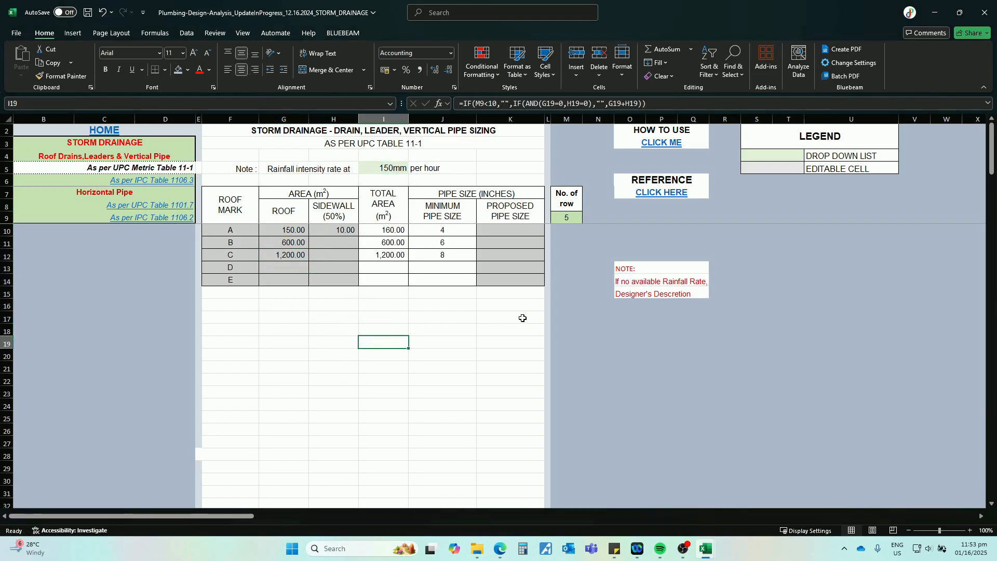